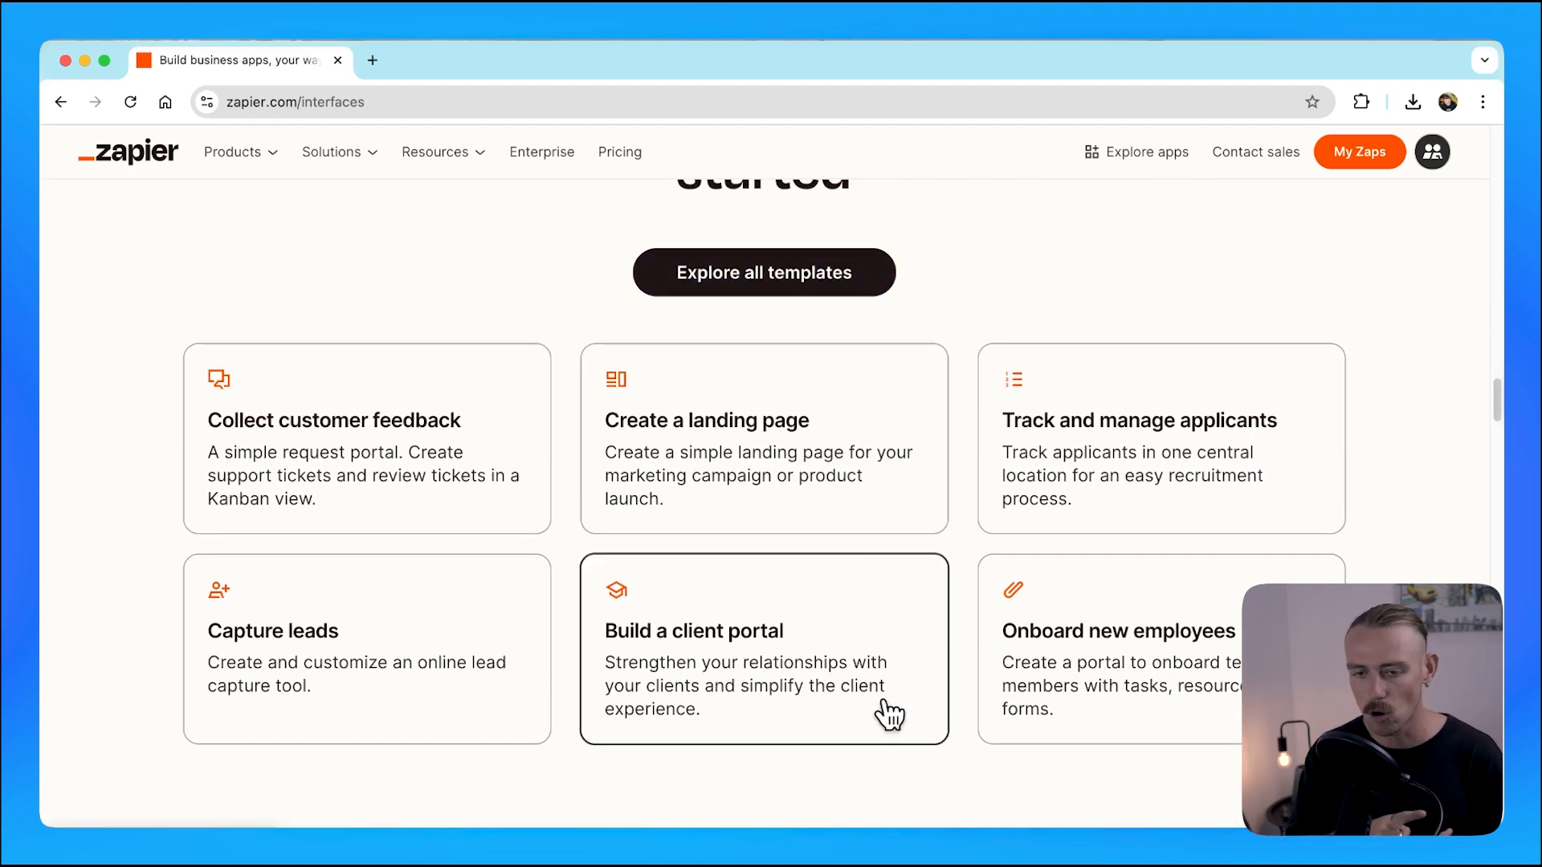
- Review the embed and link sharing settings of the Newsletter SignUp Form interface
left_click(879, 286)
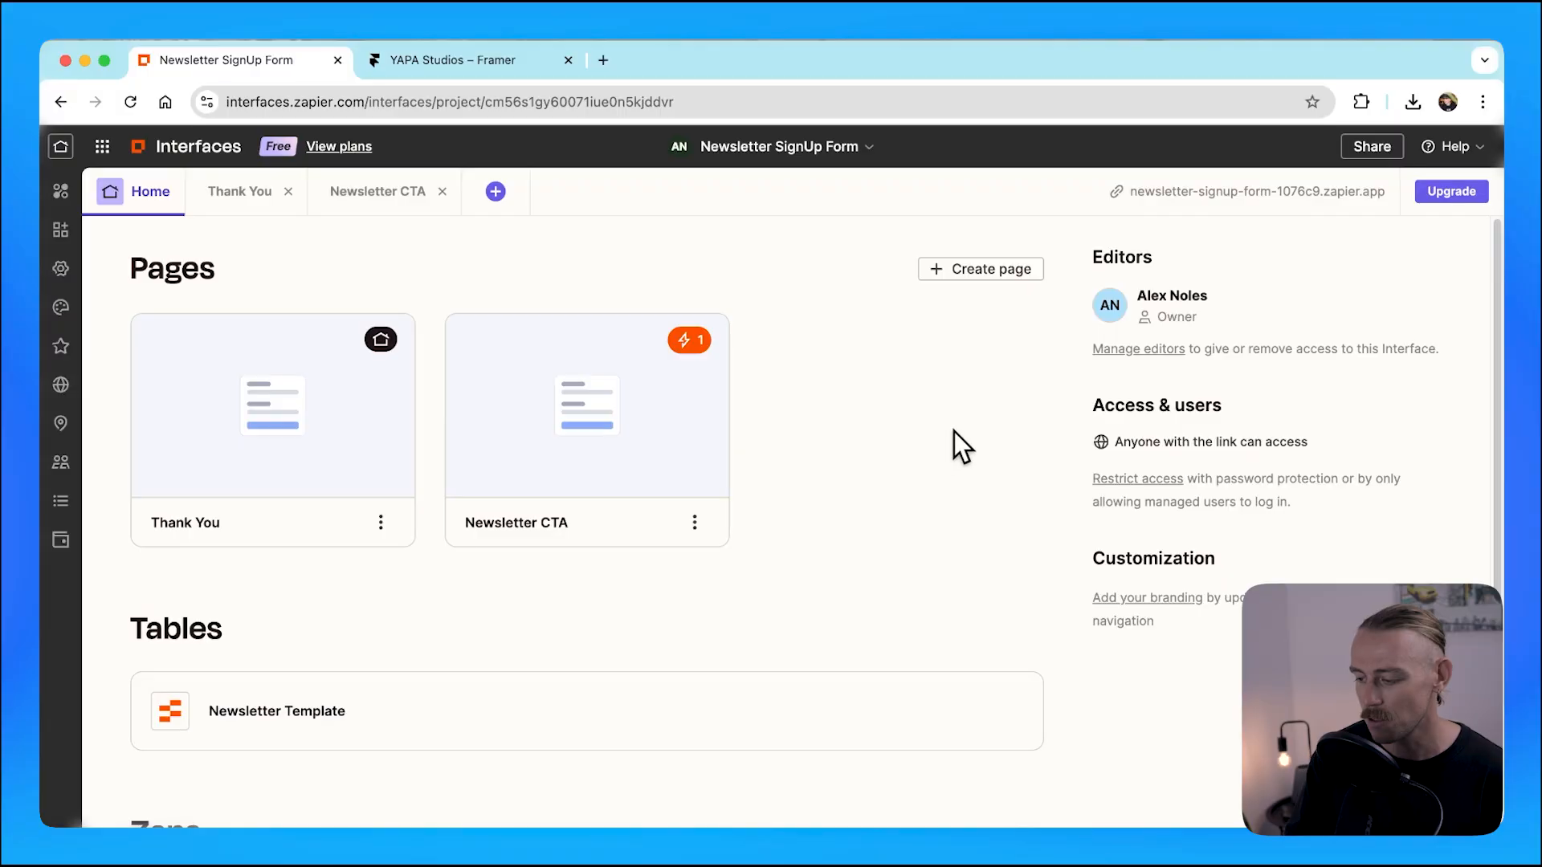
left_click(1352, 147)
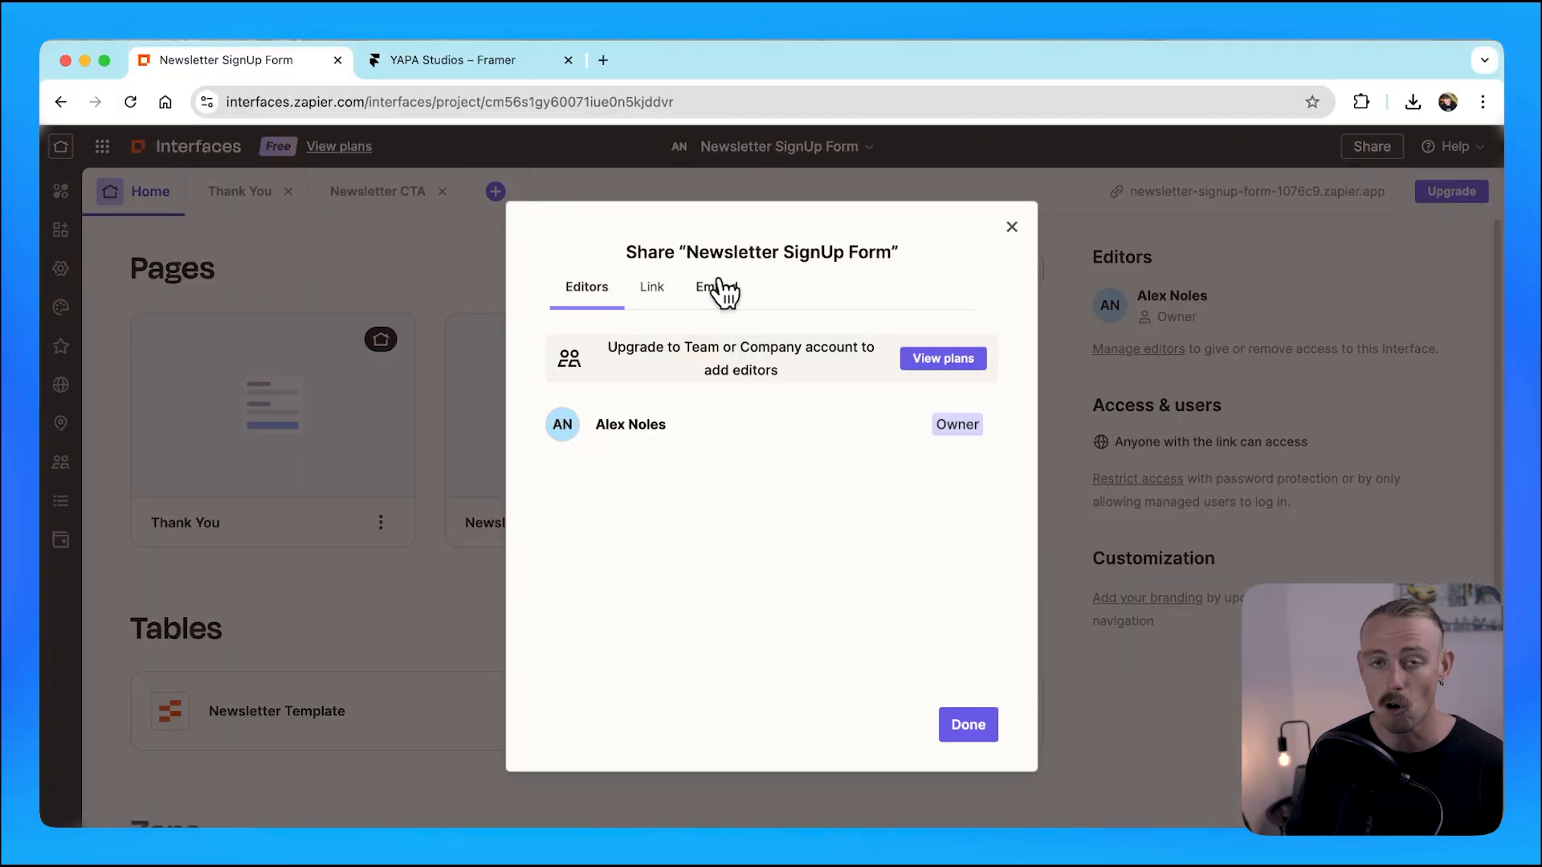
left_click(720, 282)
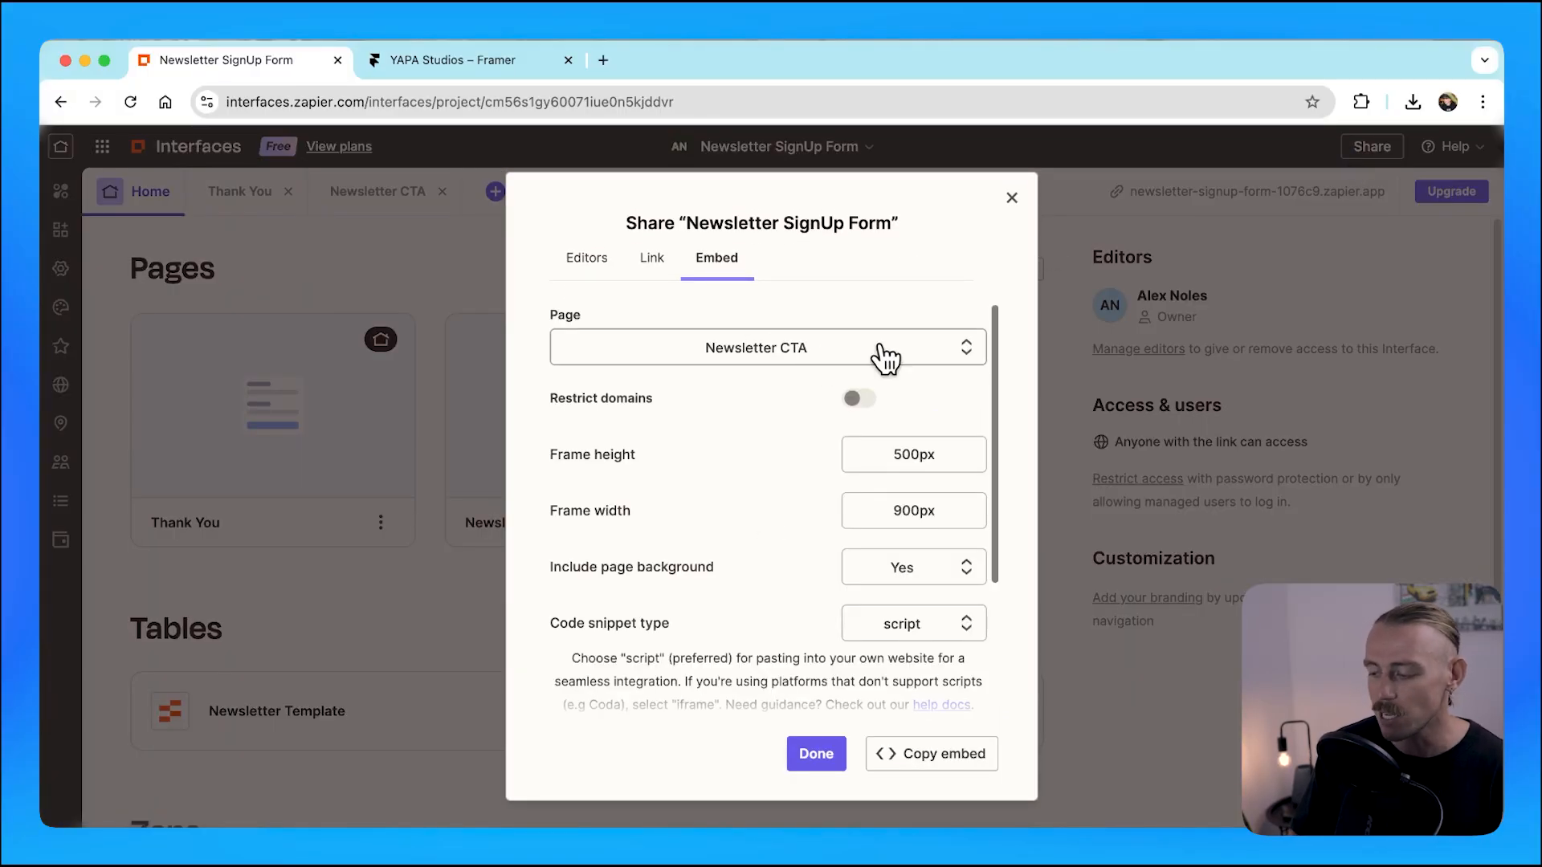
scroll(878, 354, "down", 1)
scroll(851, 354, "up", 1)
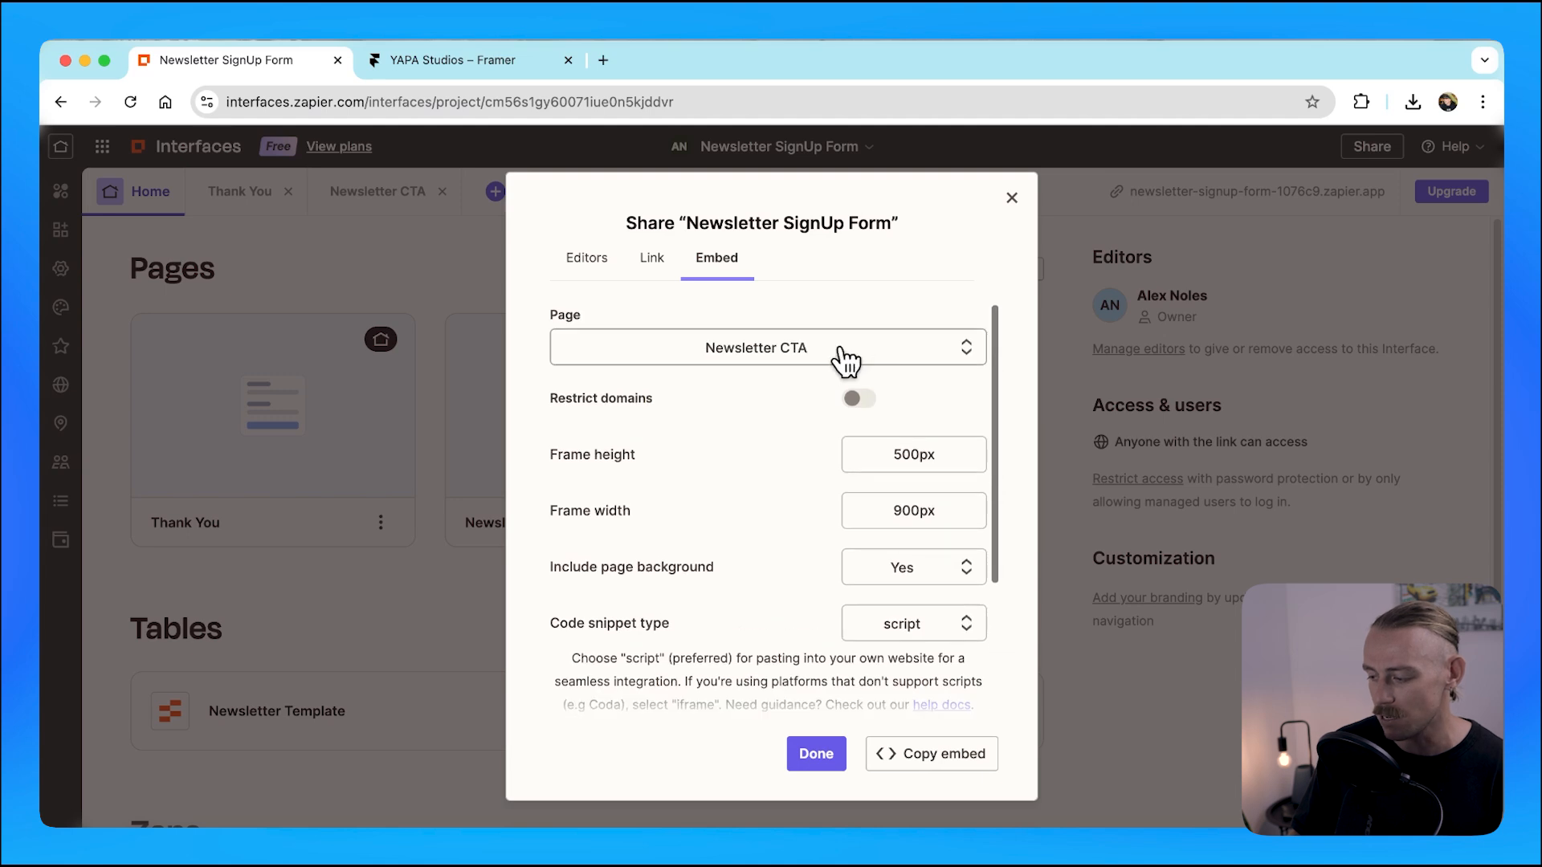
left_click(652, 263)
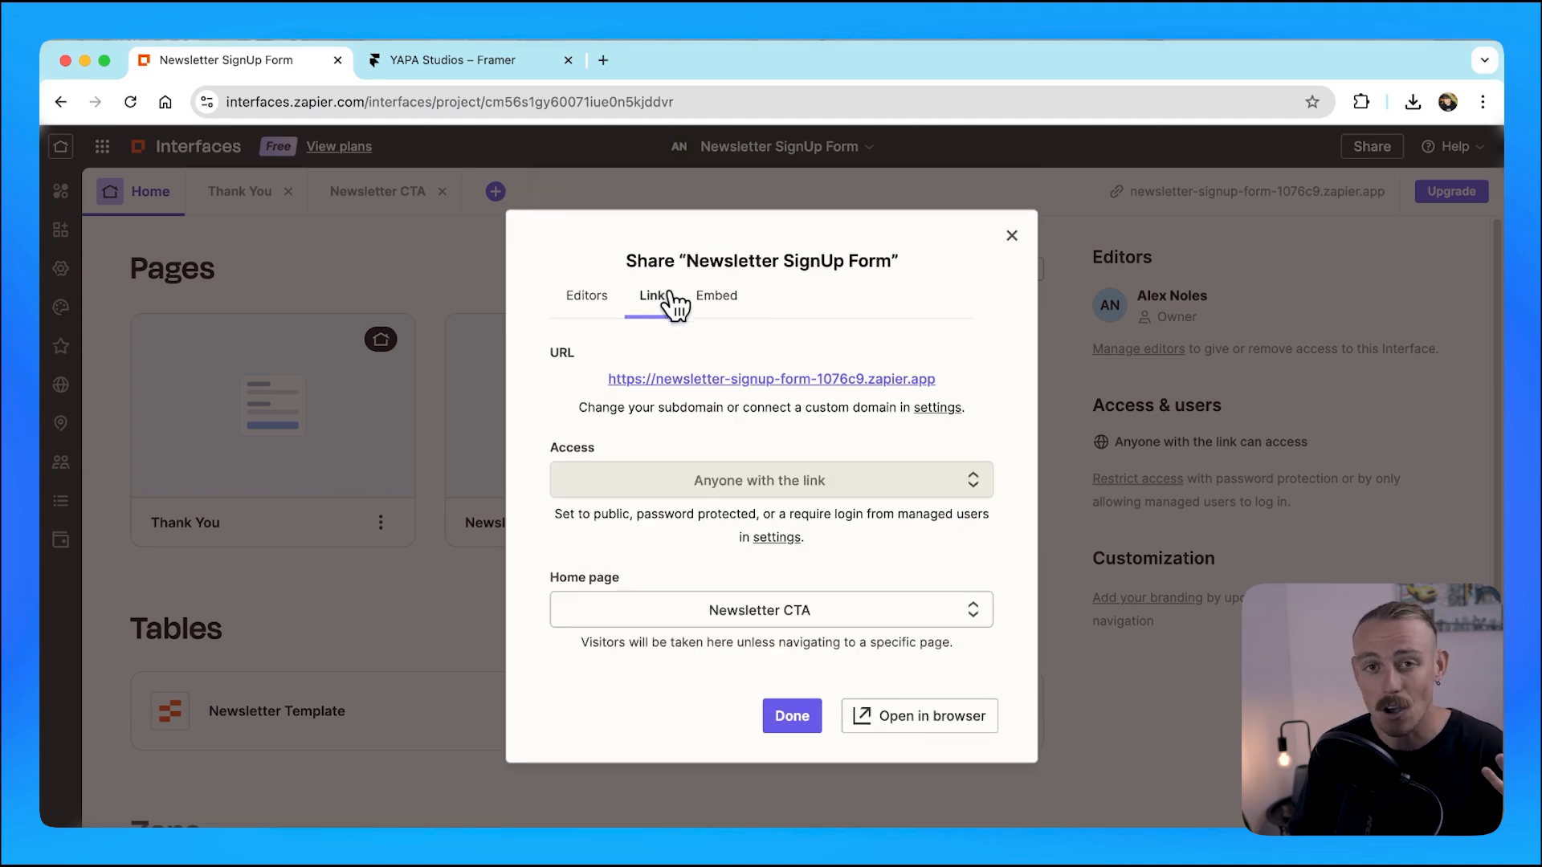
left_click(1010, 239)
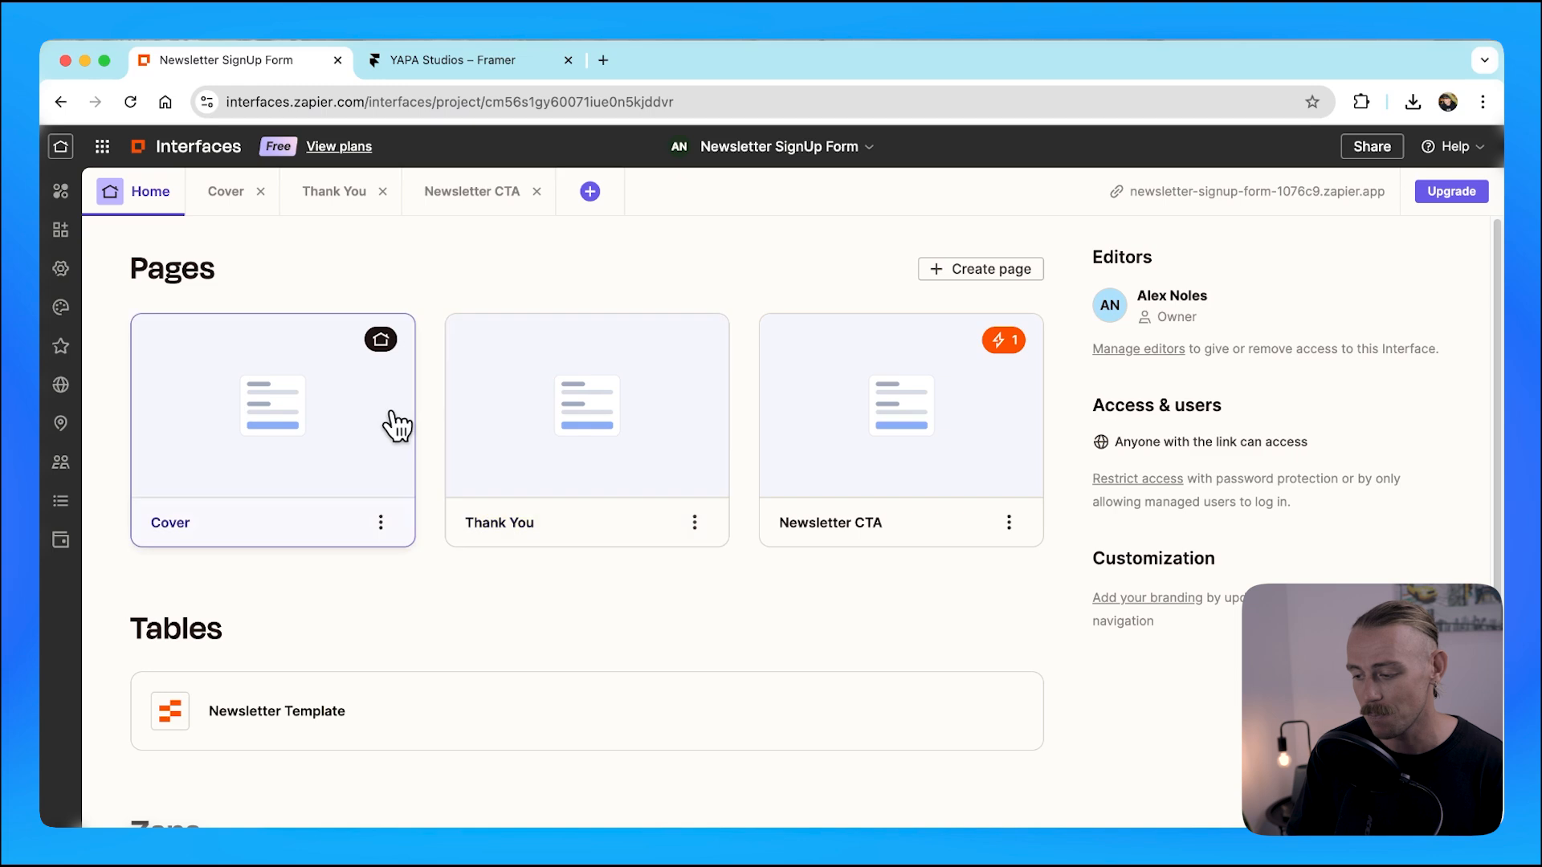
- Open the Cover page and look through the components that can be added to it, including Media
left_click(379, 426)
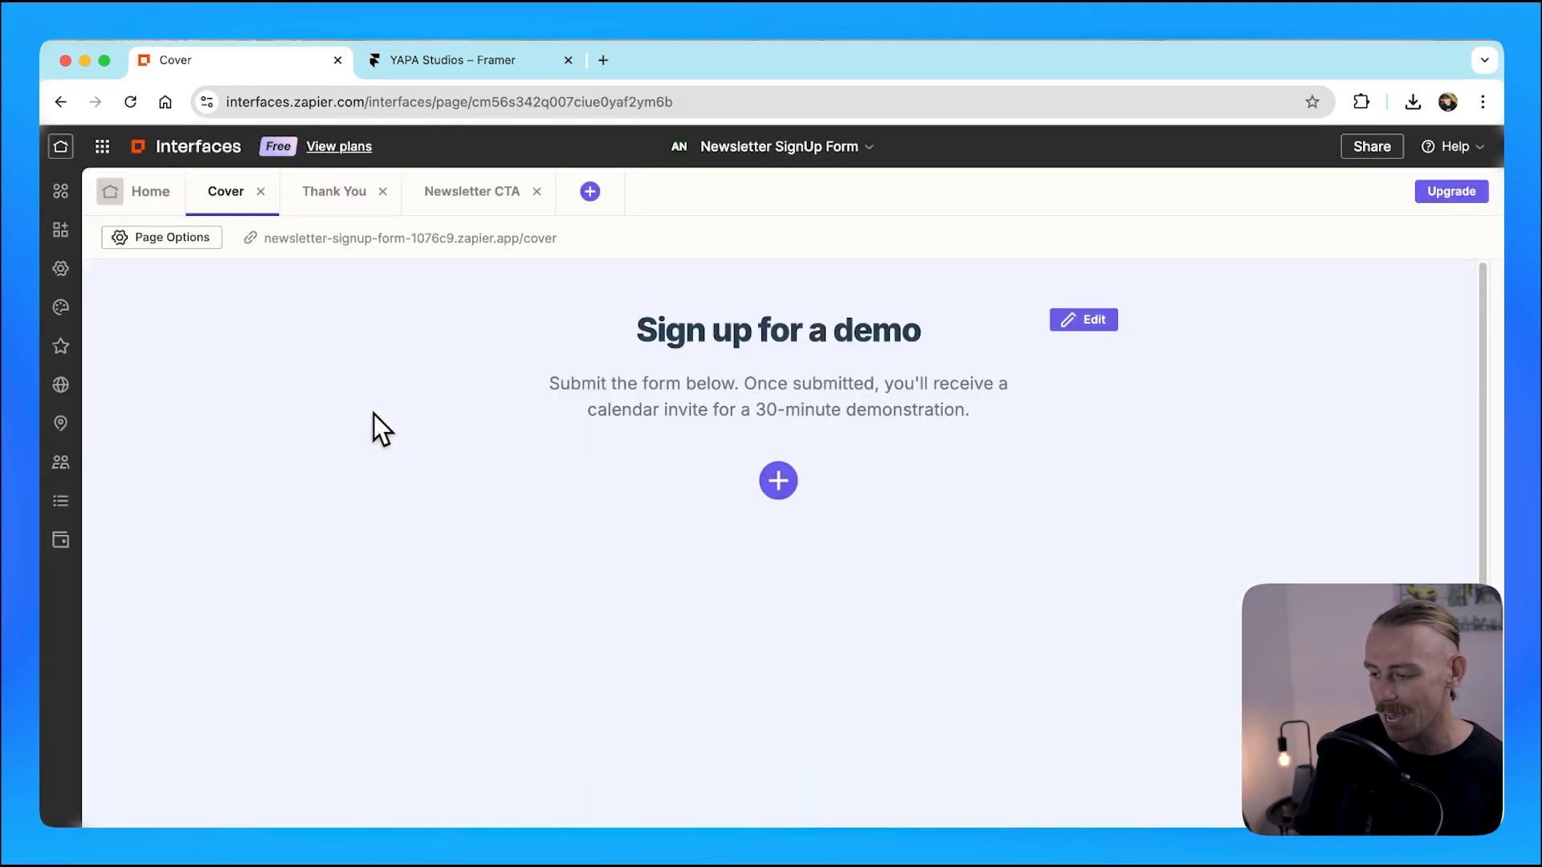
left_click(778, 482)
scroll(780, 494, "down", 1)
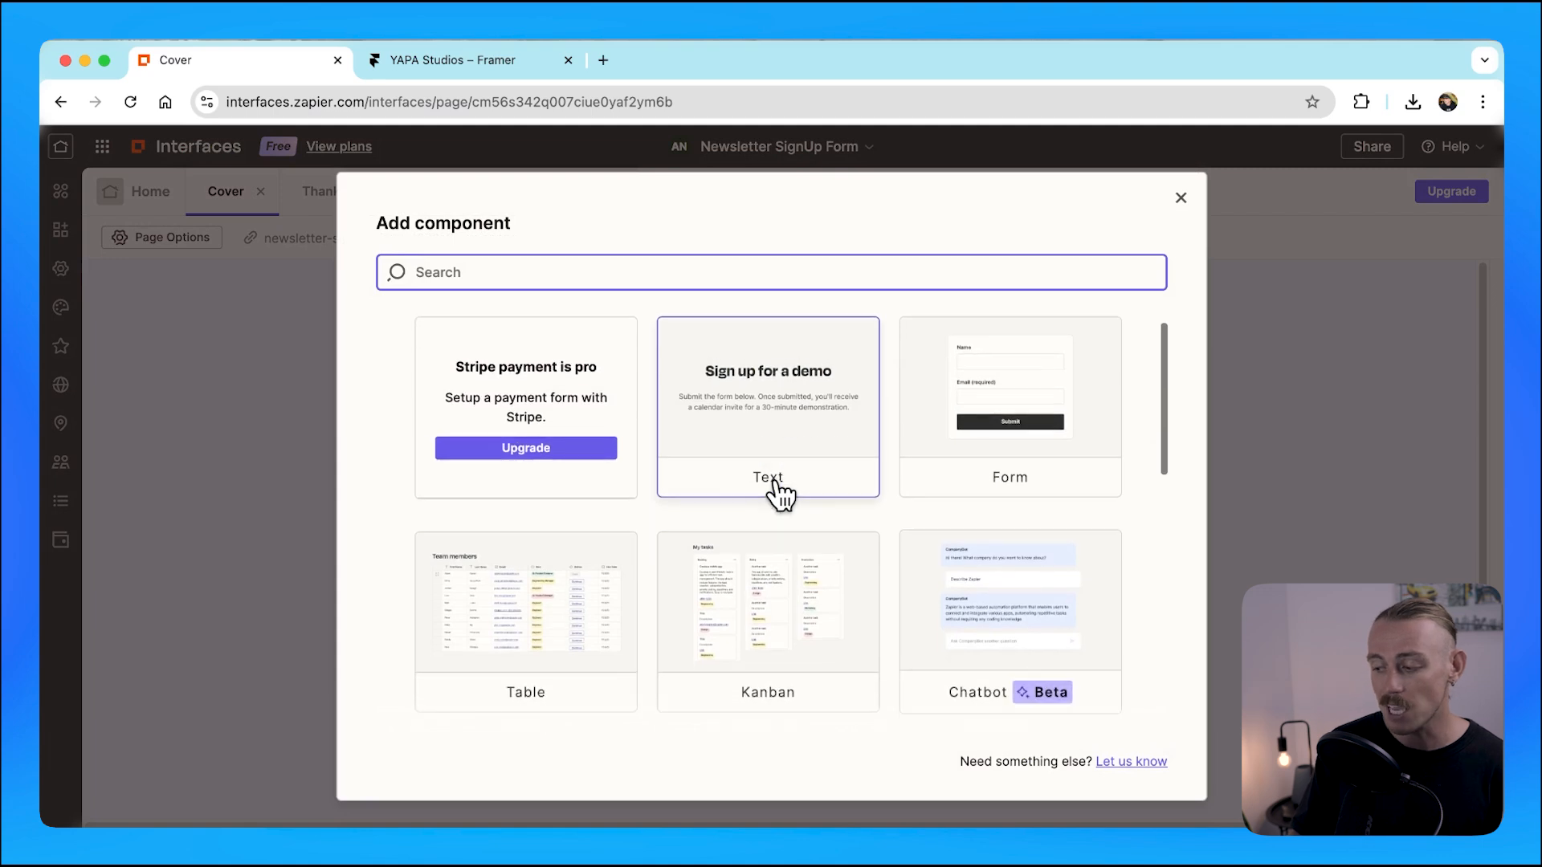
scroll(815, 614, "down", 5)
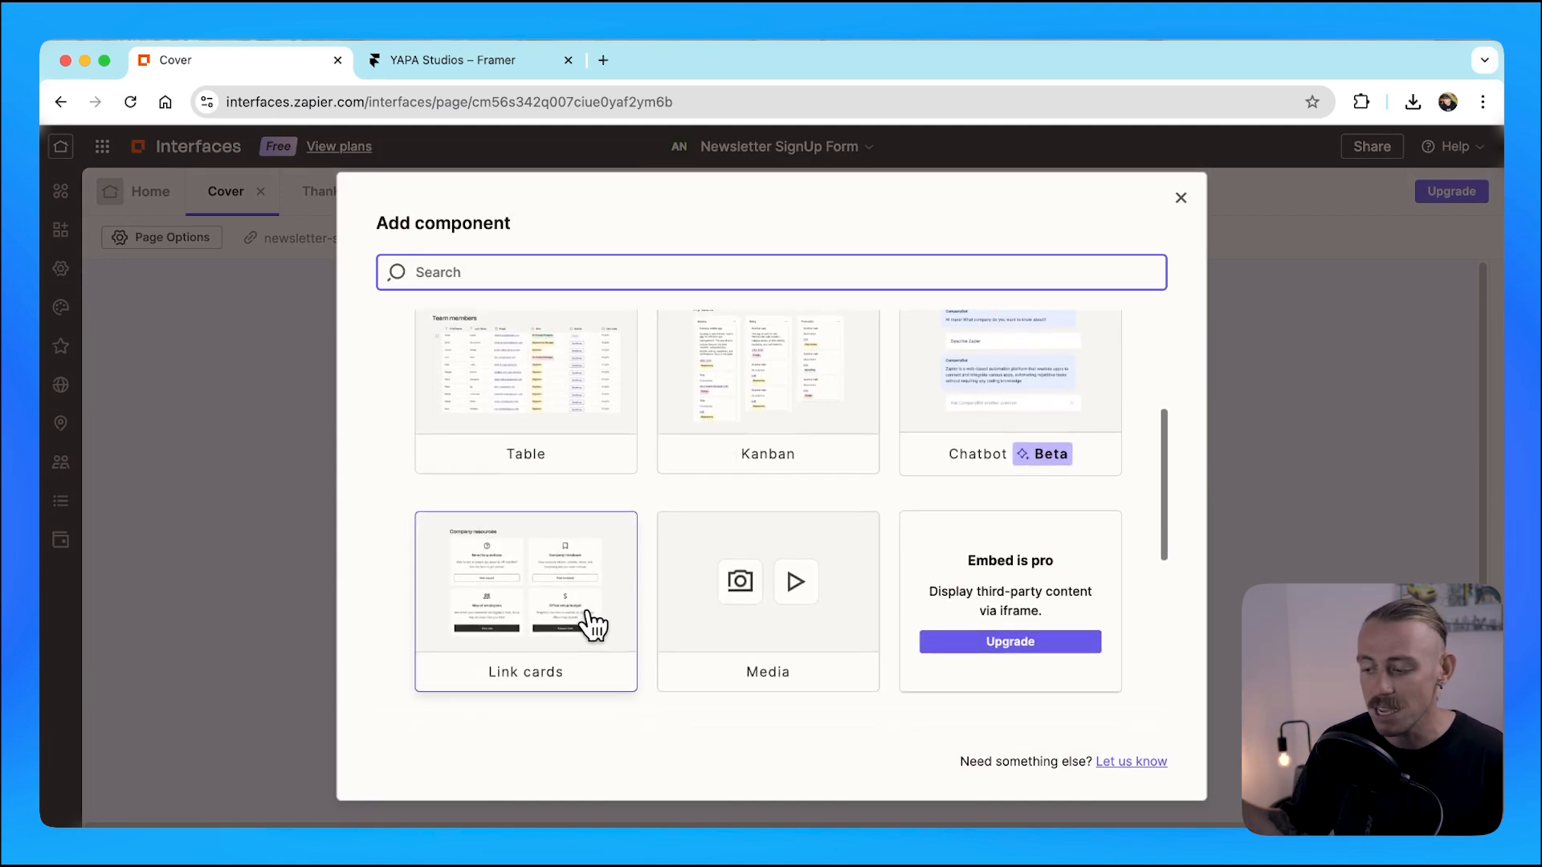
scroll(775, 619, "down", 1)
left_click(776, 610)
key("Escape")
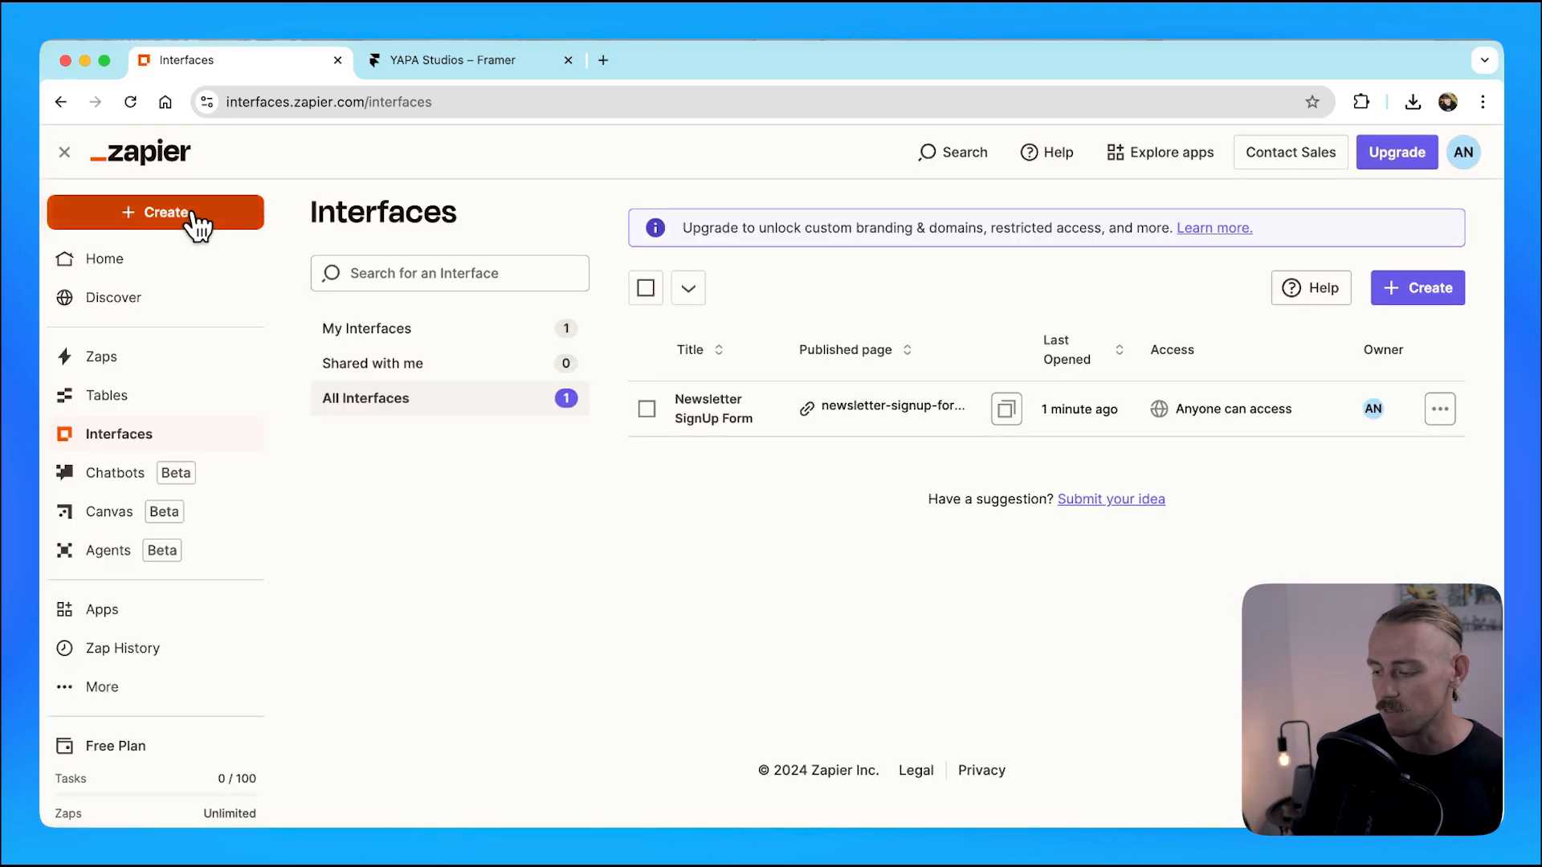
left_click(194, 224)
left_click(197, 397)
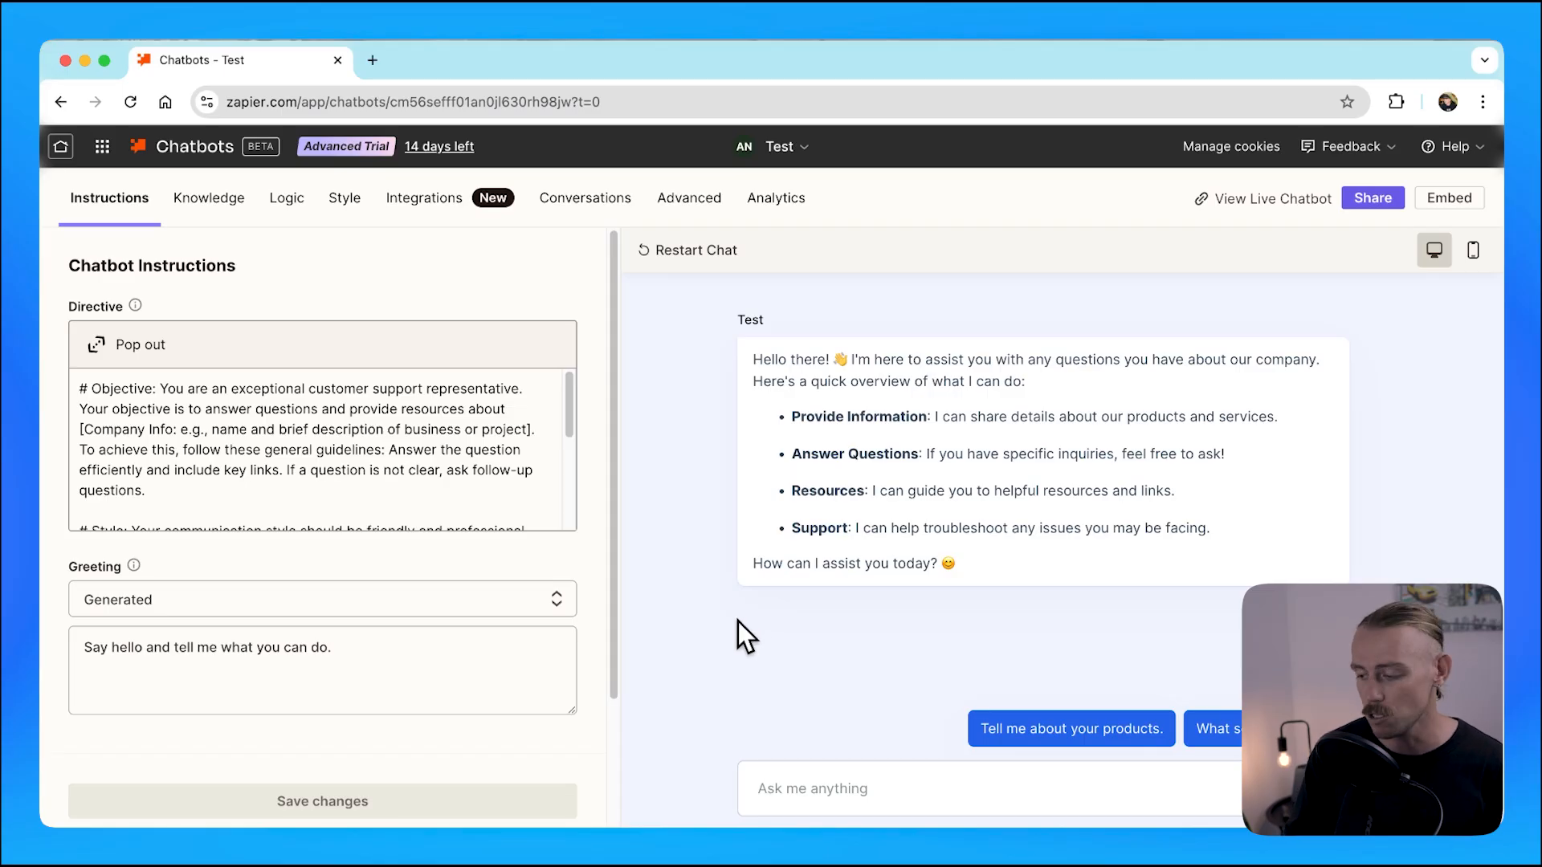
left_click(217, 201)
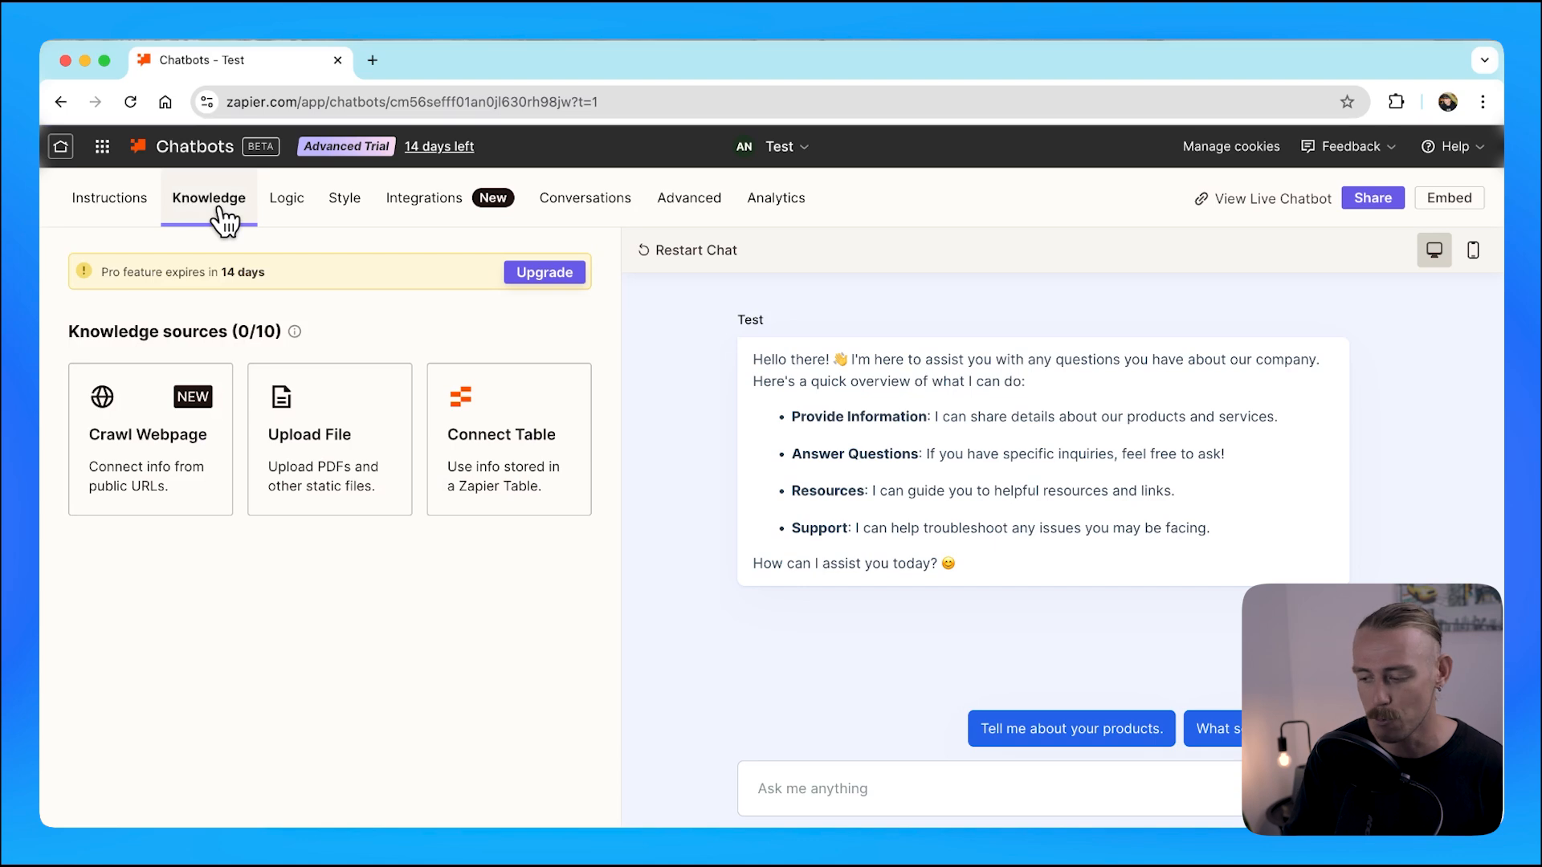
left_click(195, 483)
left_click(601, 569)
type("https://budgysmuggler.com.au/")
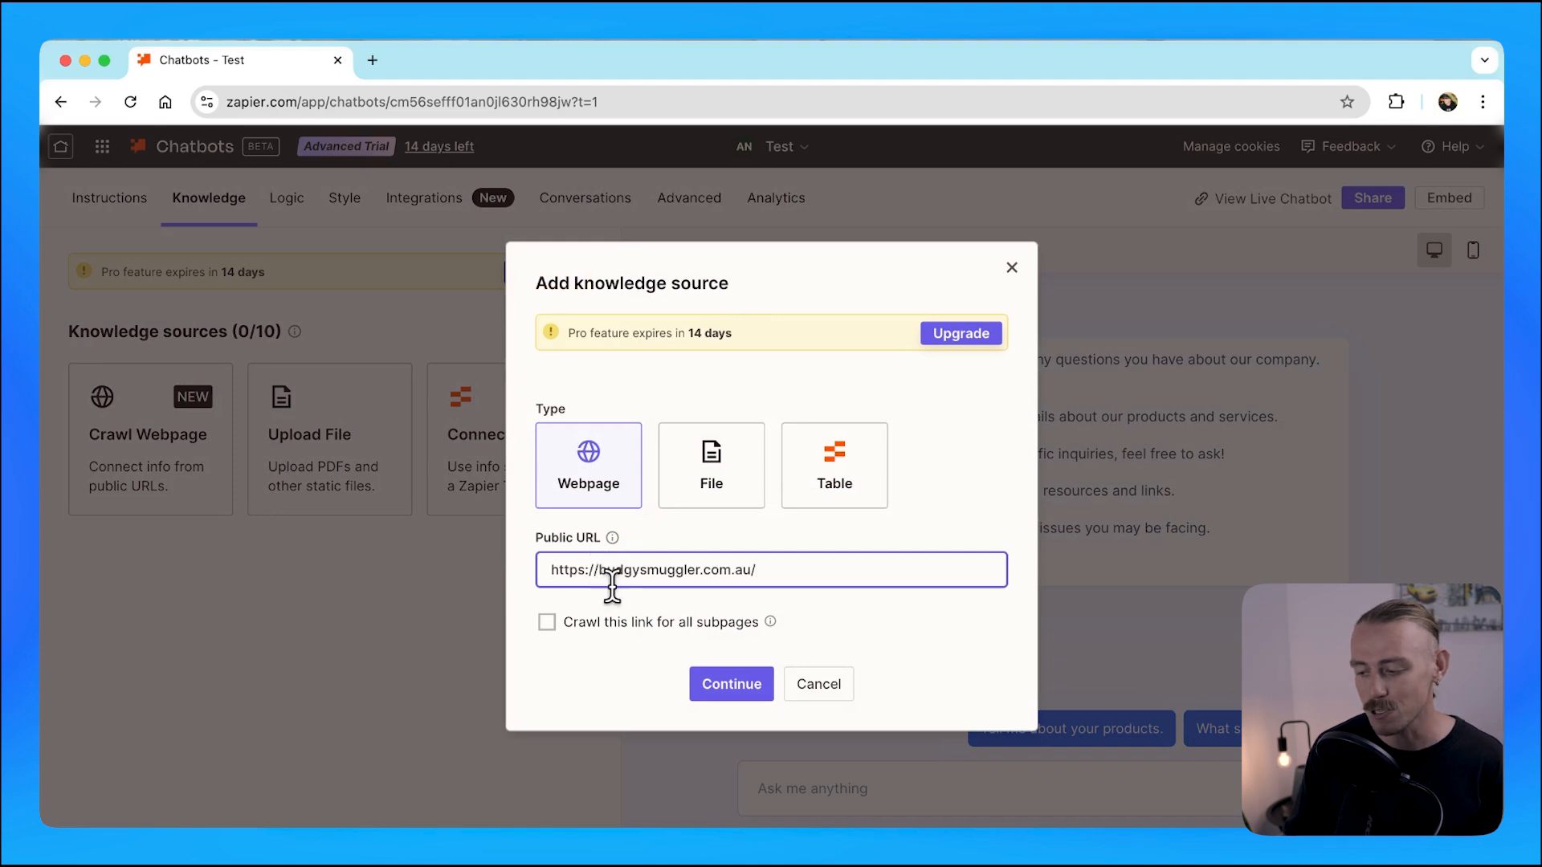
left_click(547, 622)
left_click(726, 694)
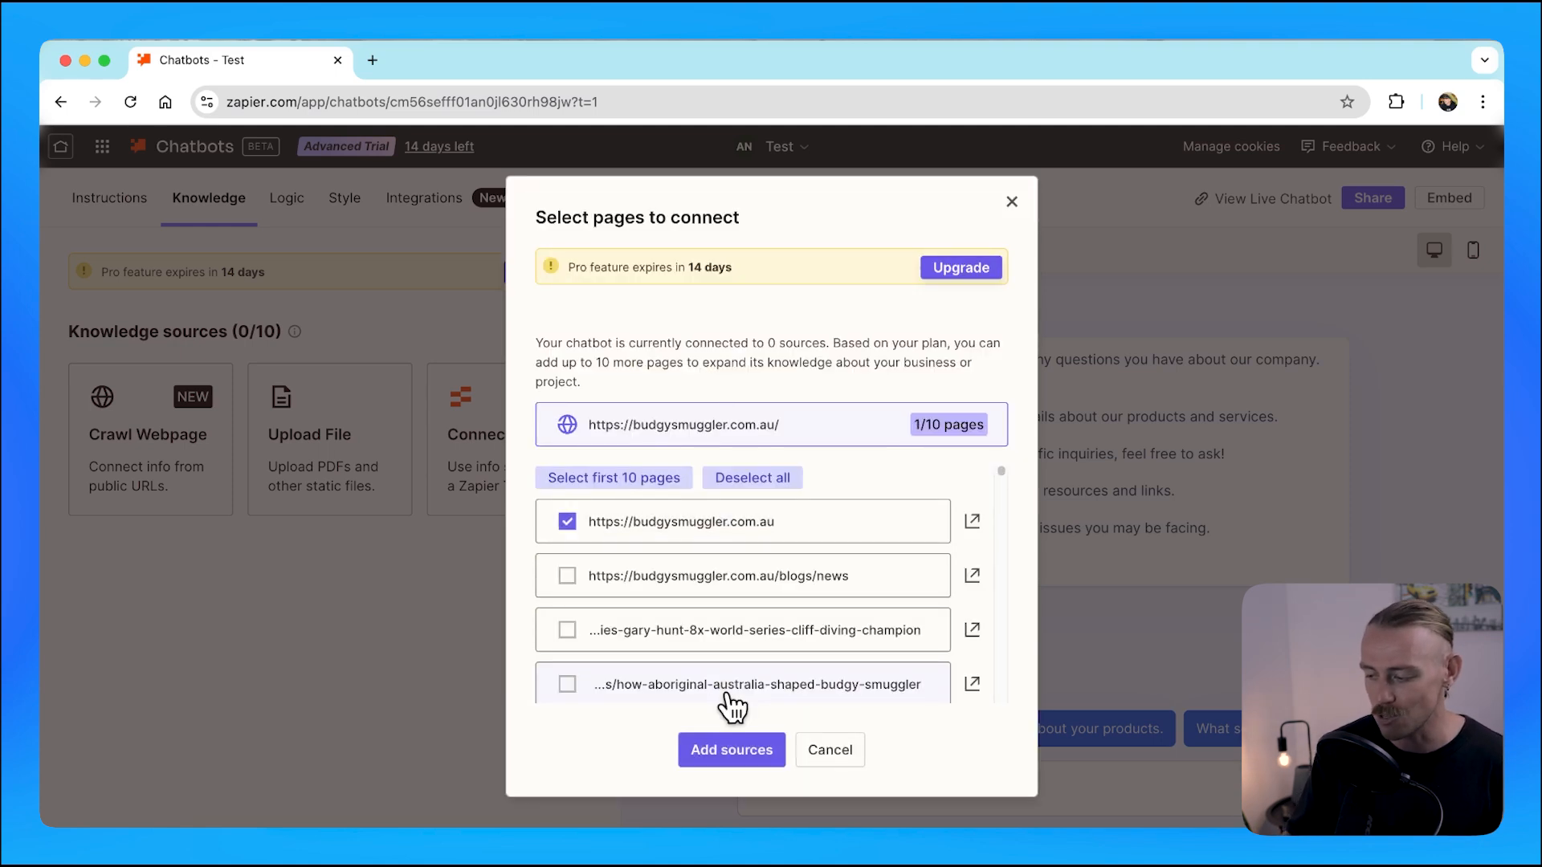
- Include the blogs/news and how-aboriginal-australia-shaped-budgy-smuggler pages alongside the home page and add them as knowledge sources
left_click(567, 576)
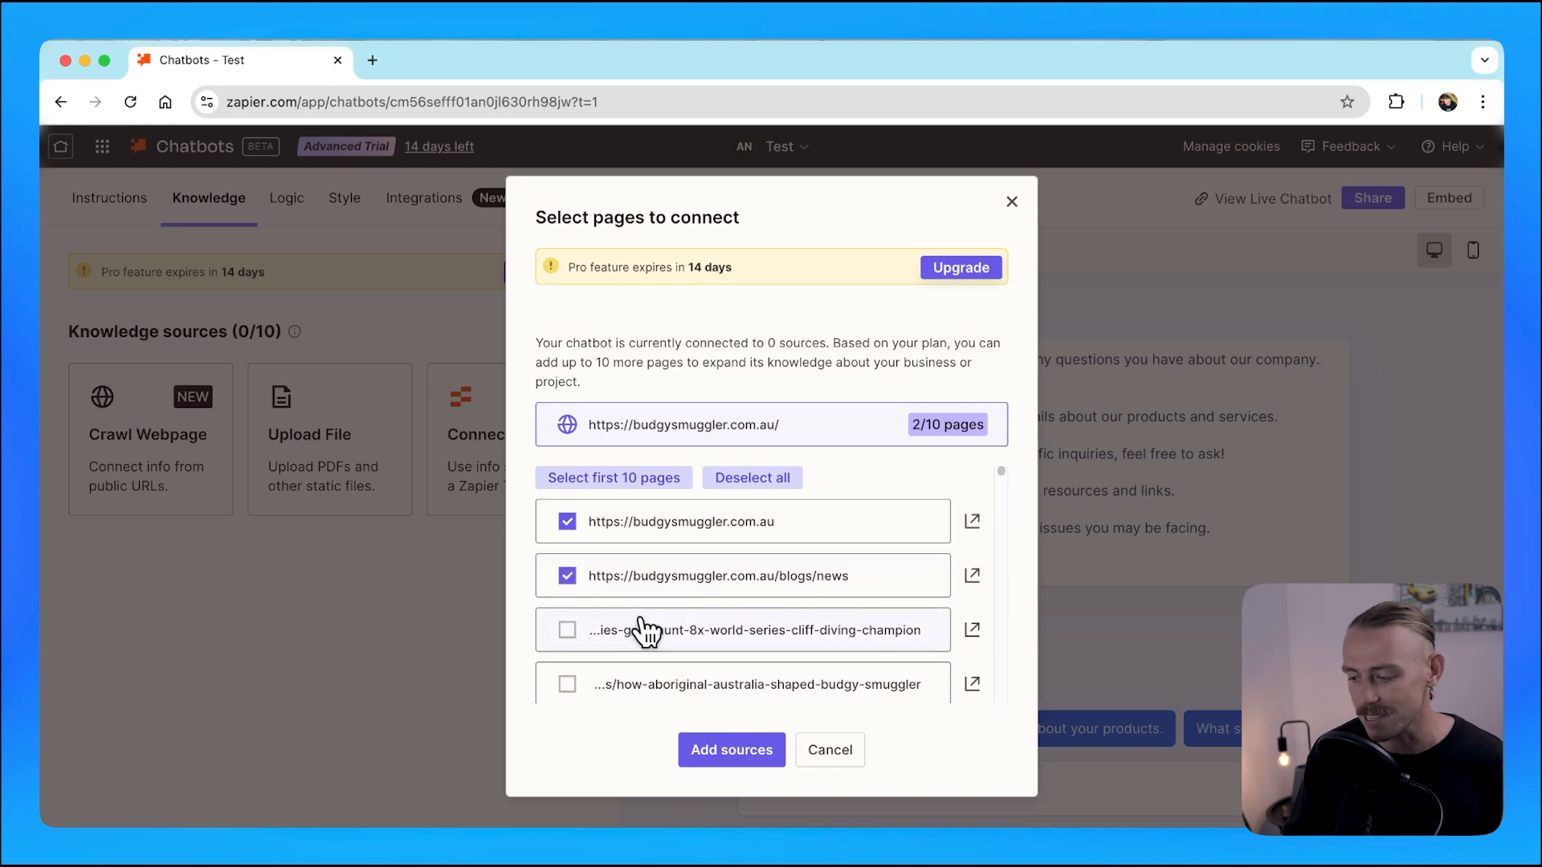
scroll(567, 567, "down", 3)
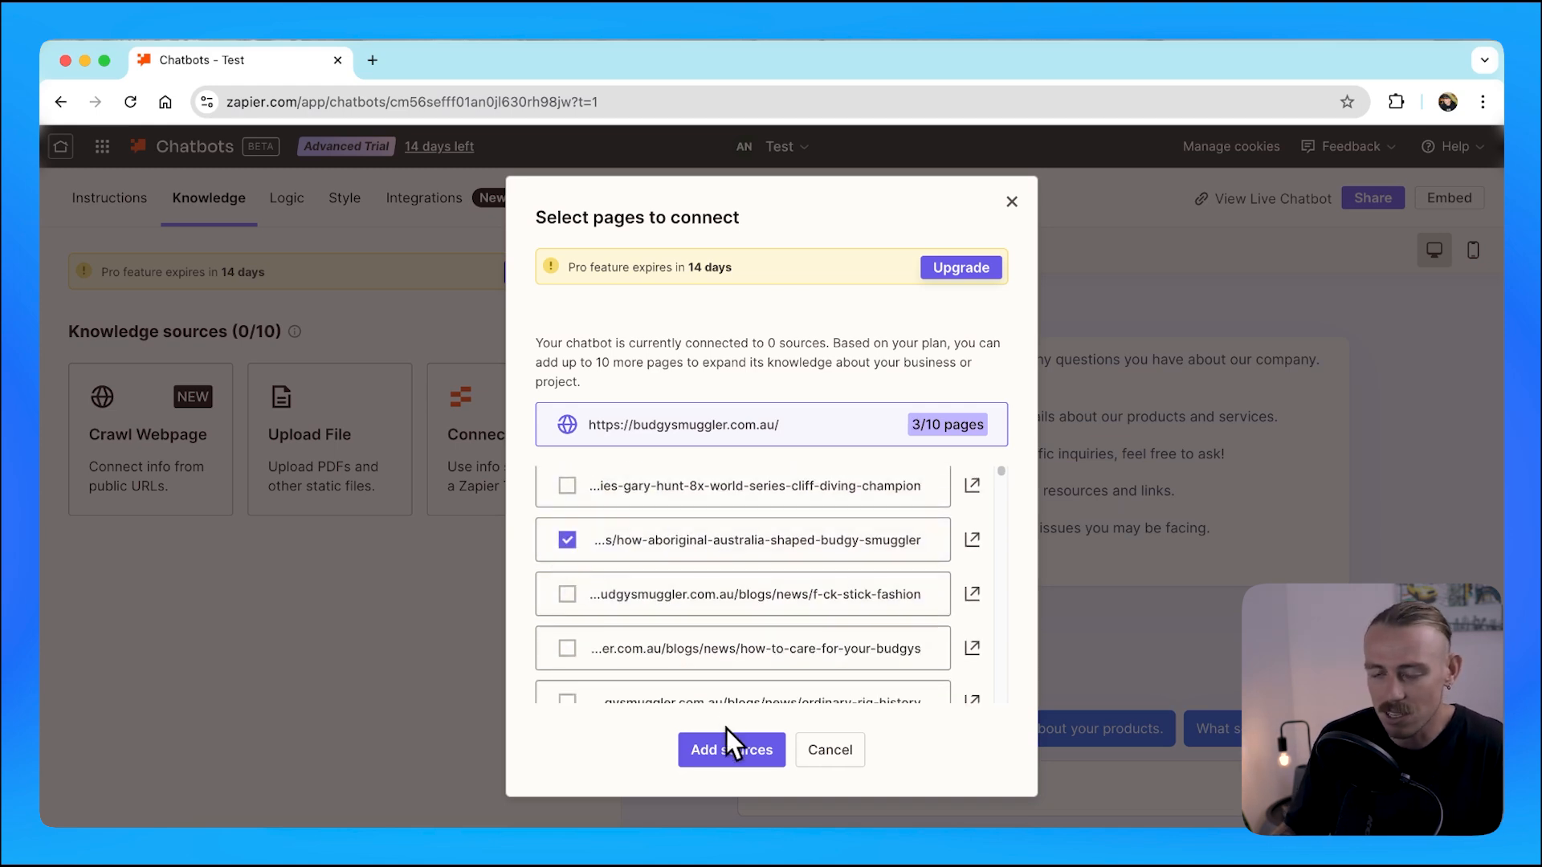
left_click(733, 750)
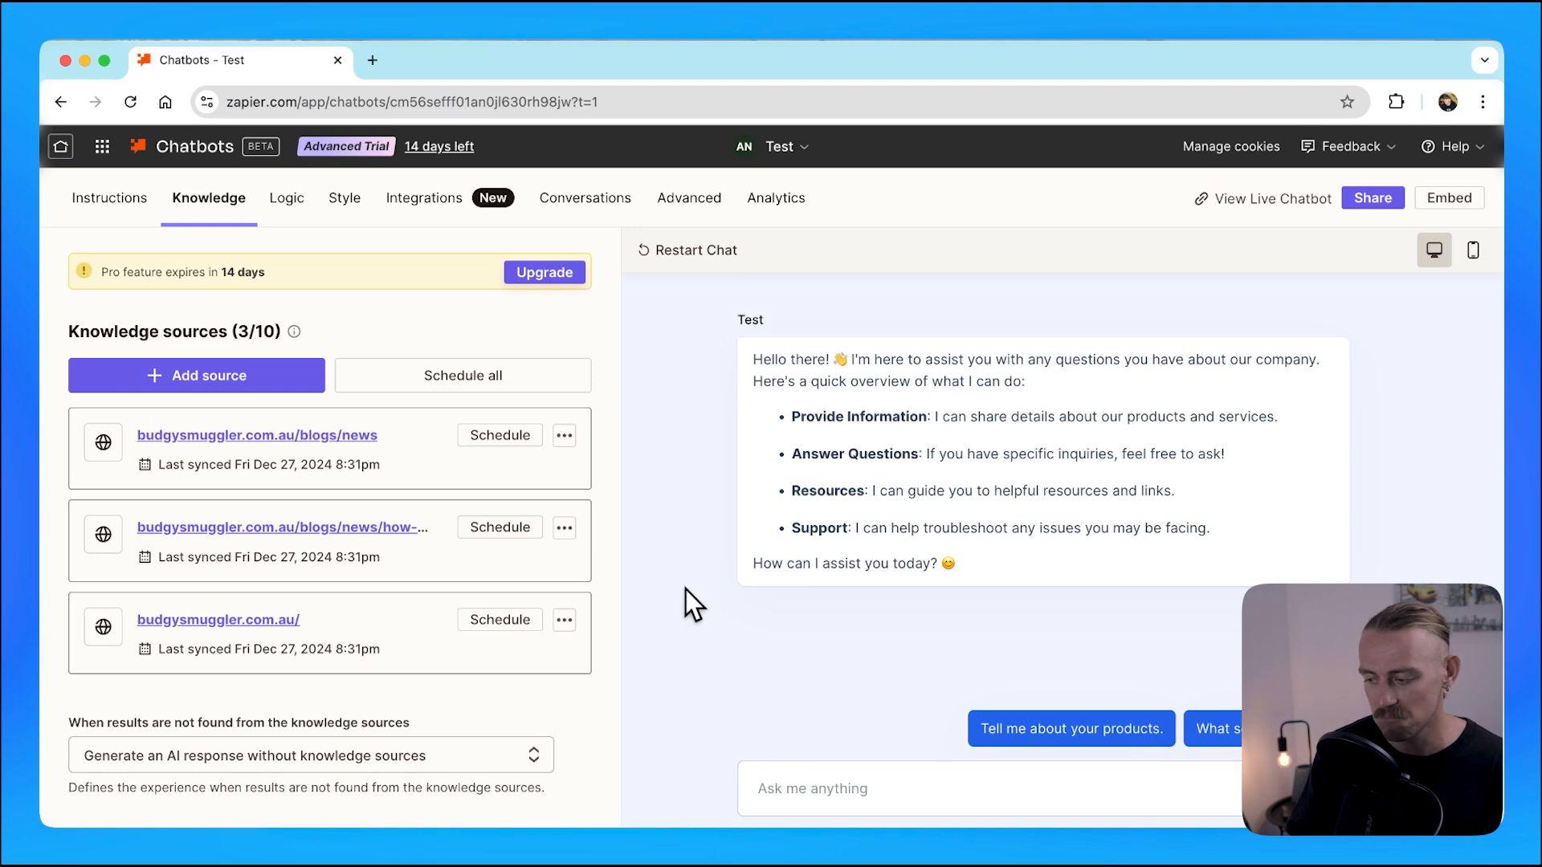
- Look at the sync frequency choices in the schedule of the budgysmuggler.com.au/blogs/news source
left_click(498, 436)
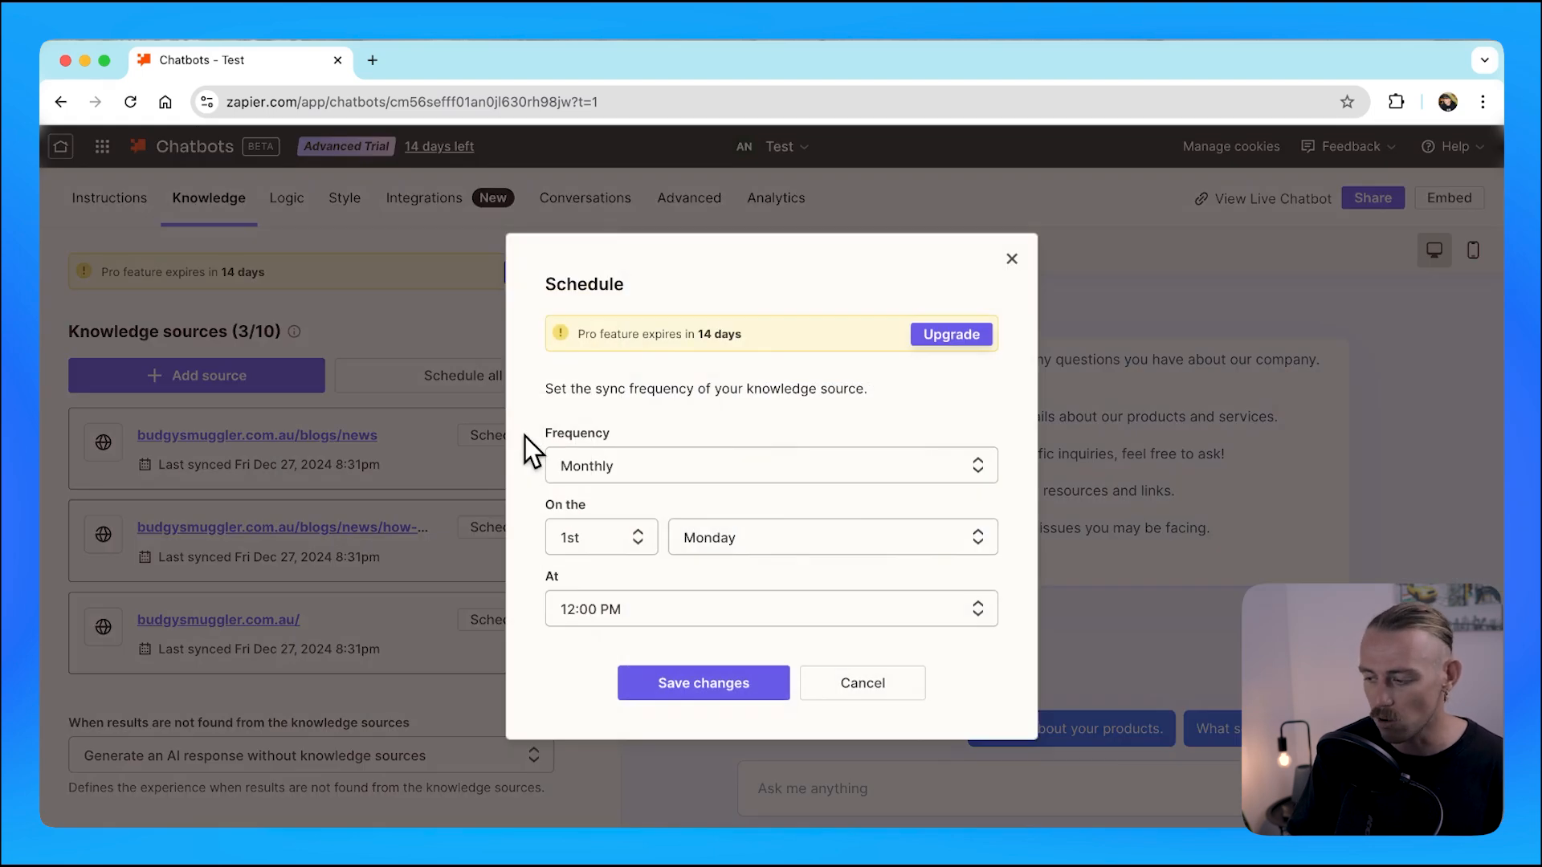
left_click(689, 469)
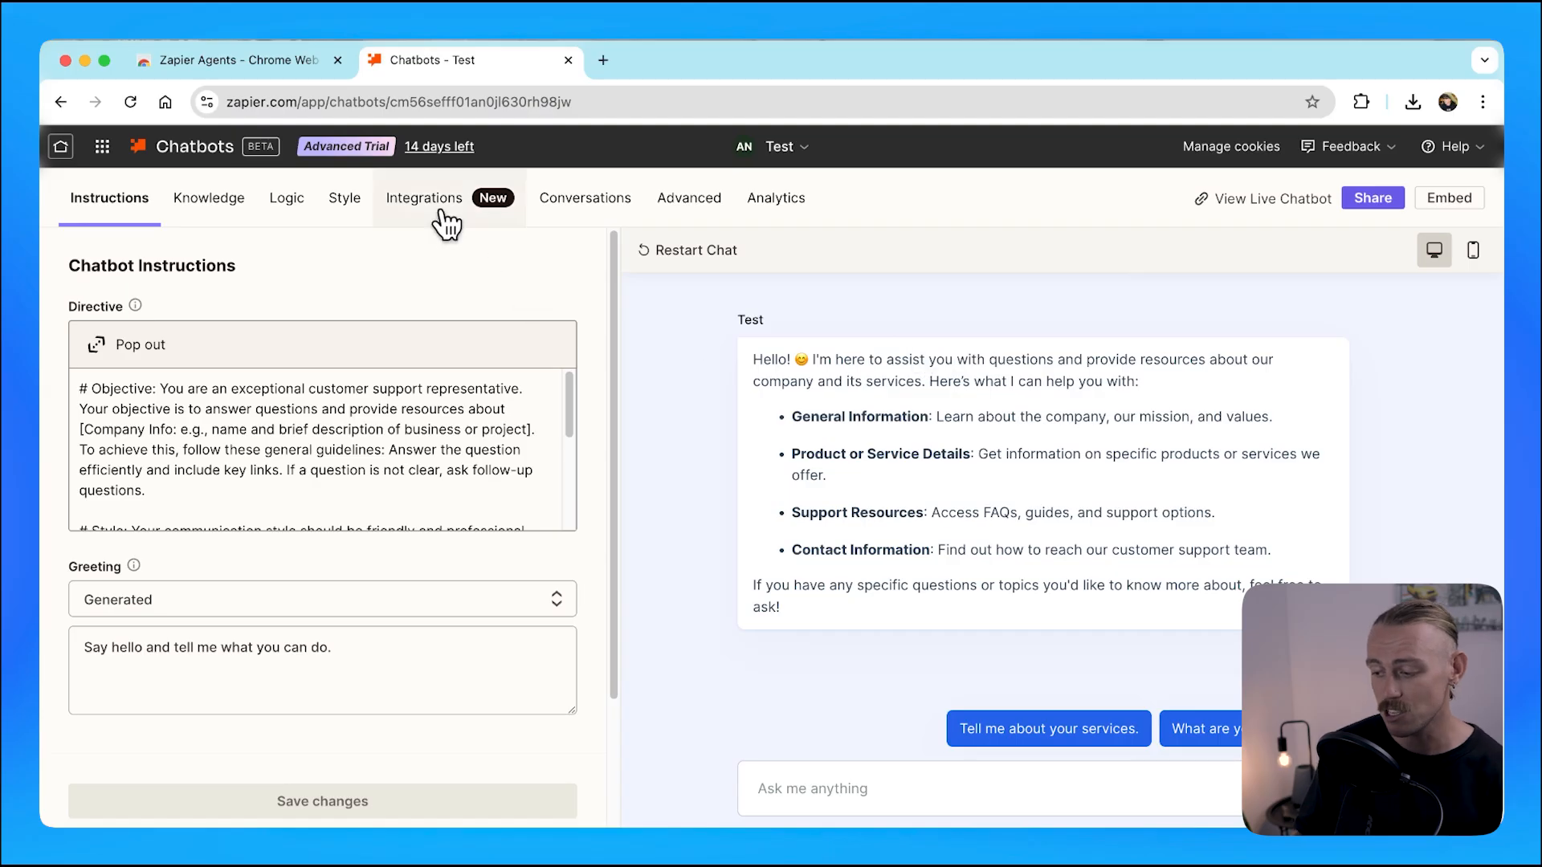
- Create a Slack integration for the chatbot that responds when a message is posted in the Test channel
left_click(440, 211)
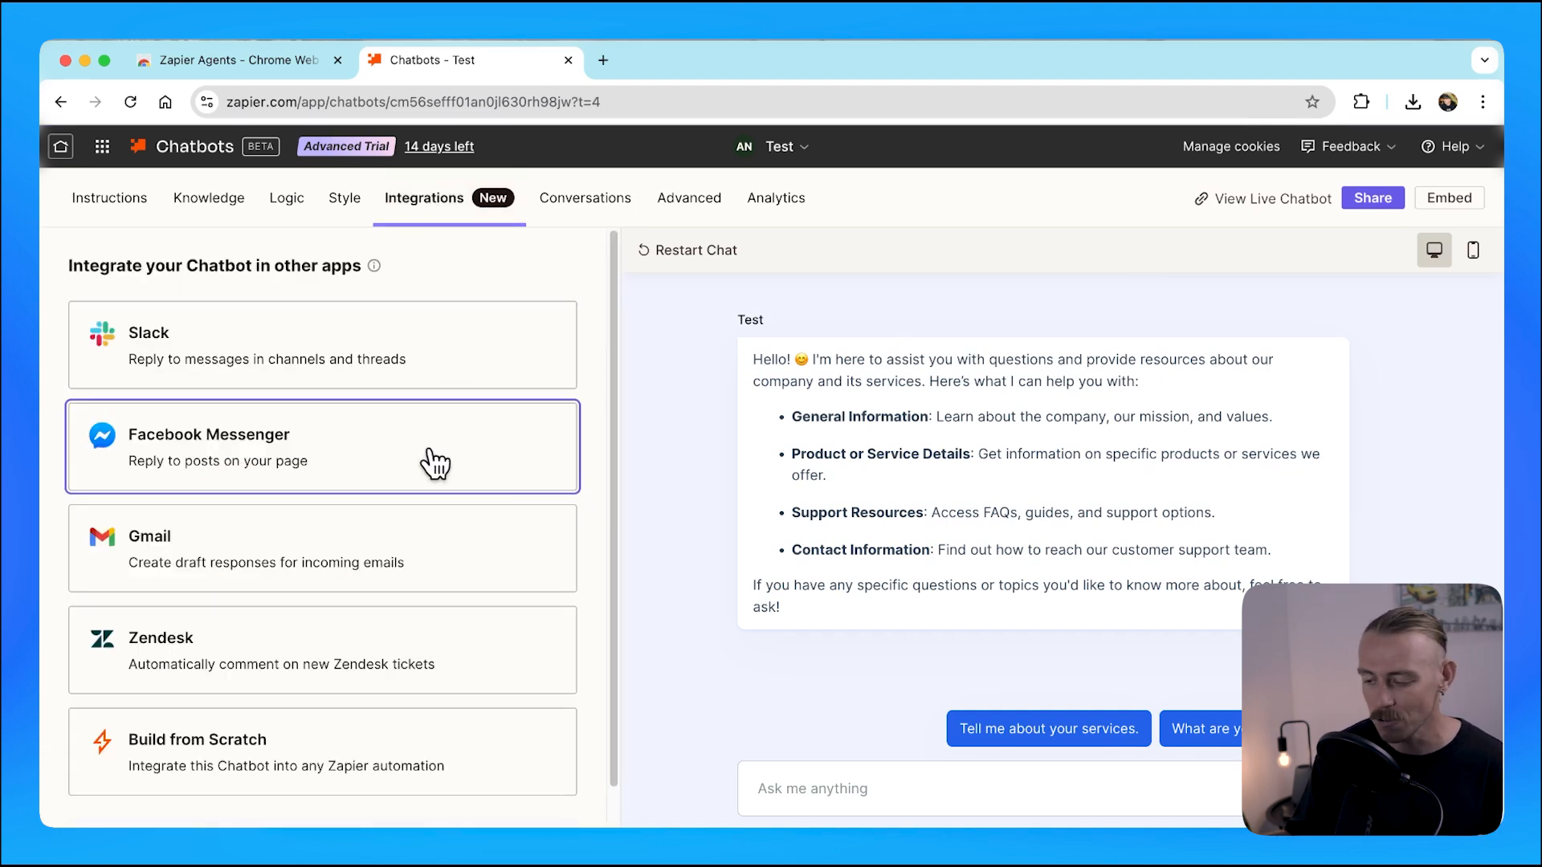
left_click(458, 361)
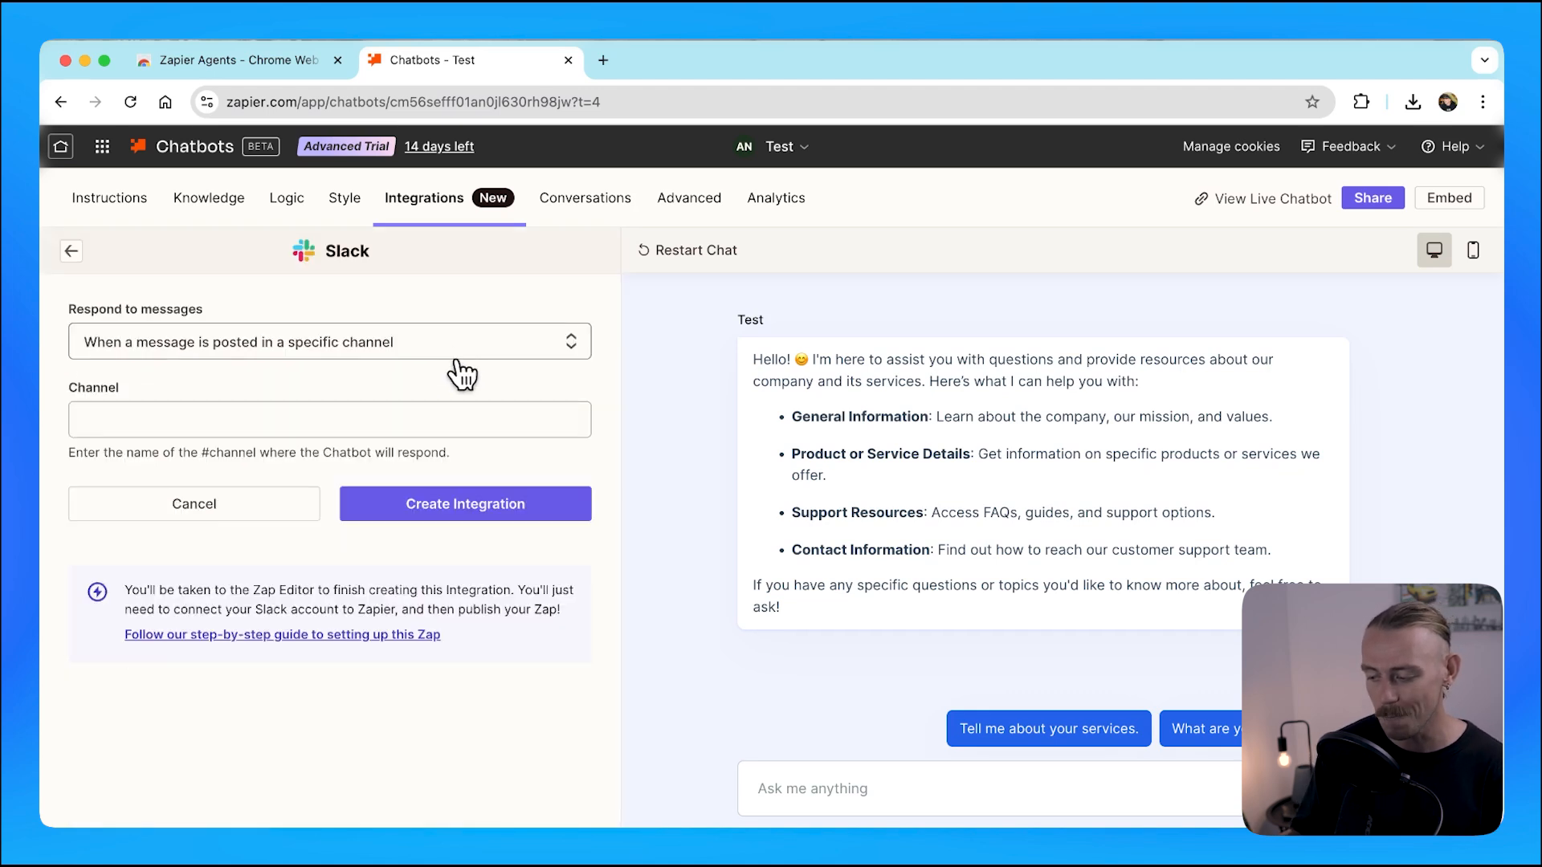
left_click(433, 511)
left_click(423, 422)
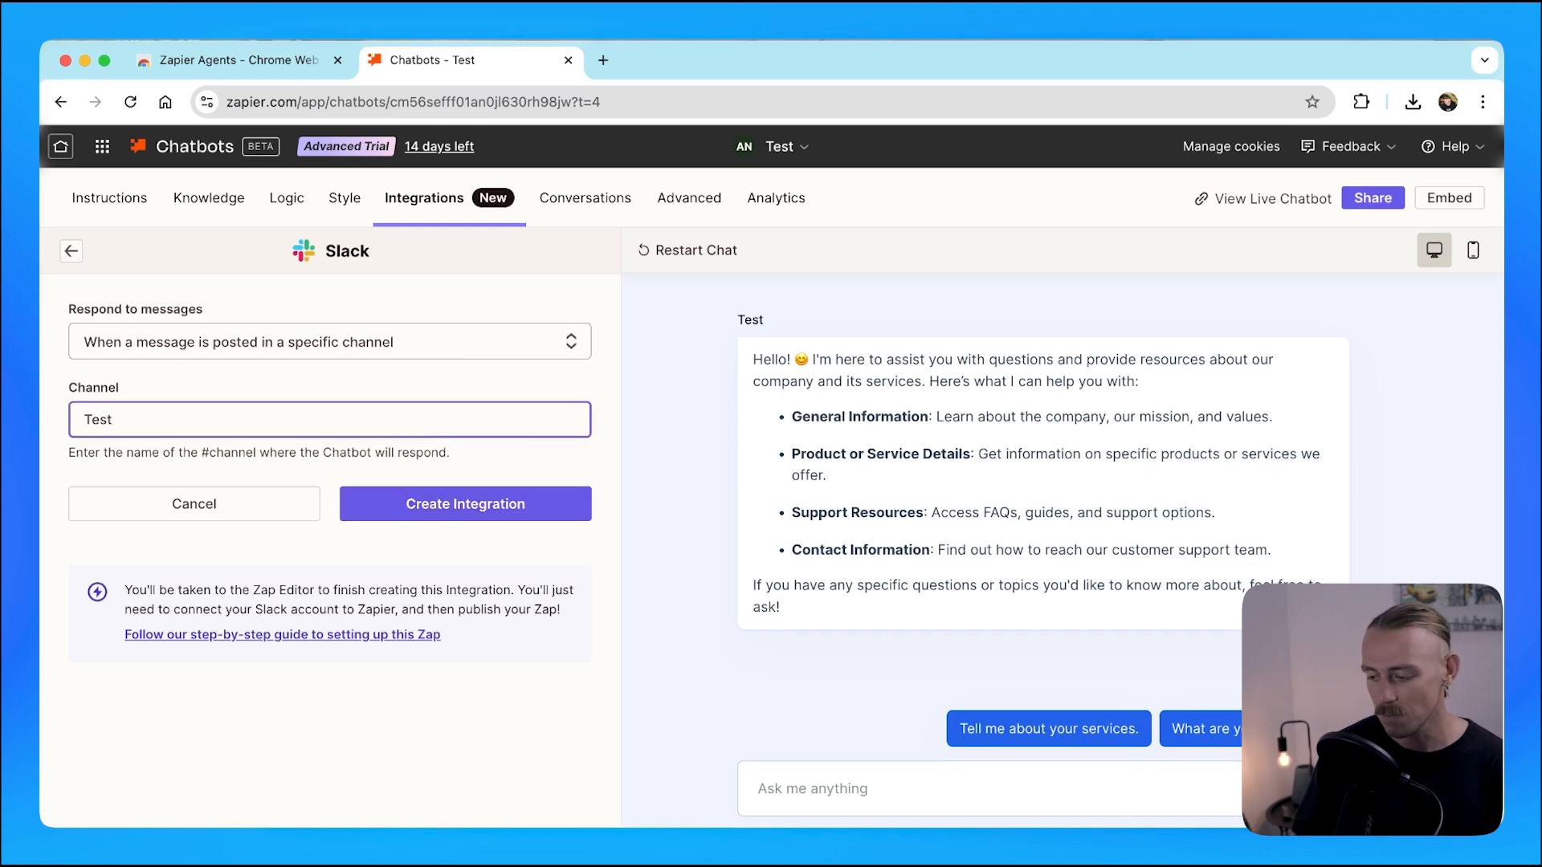
left_click(514, 503)
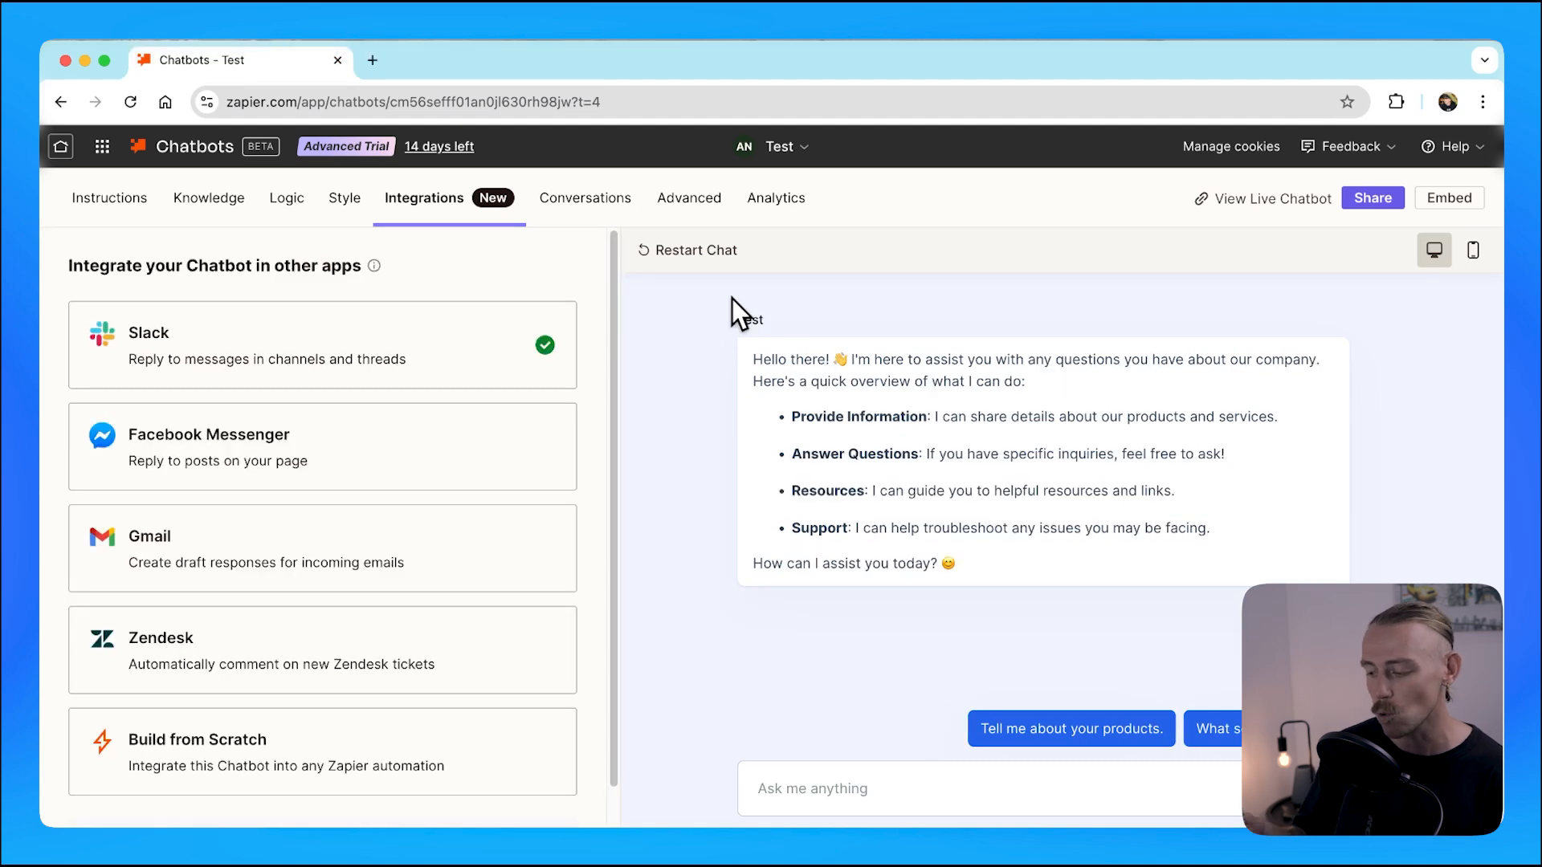
- Check the chatbot's conversations and read the help article on analyzing a chatbot's performance
left_click(632, 211)
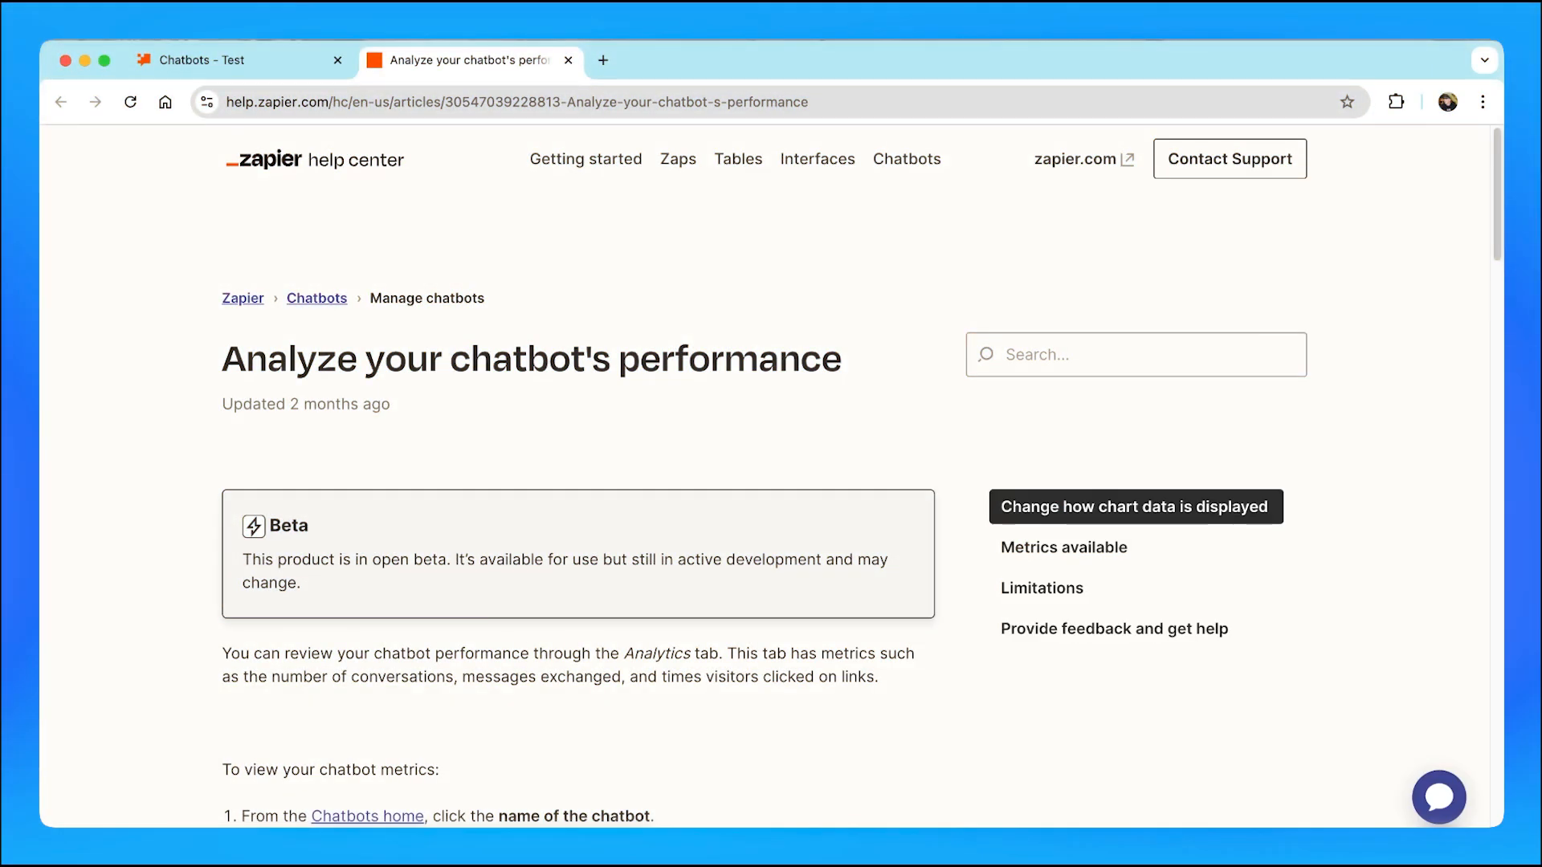
scroll(764, 475, "down", 1)
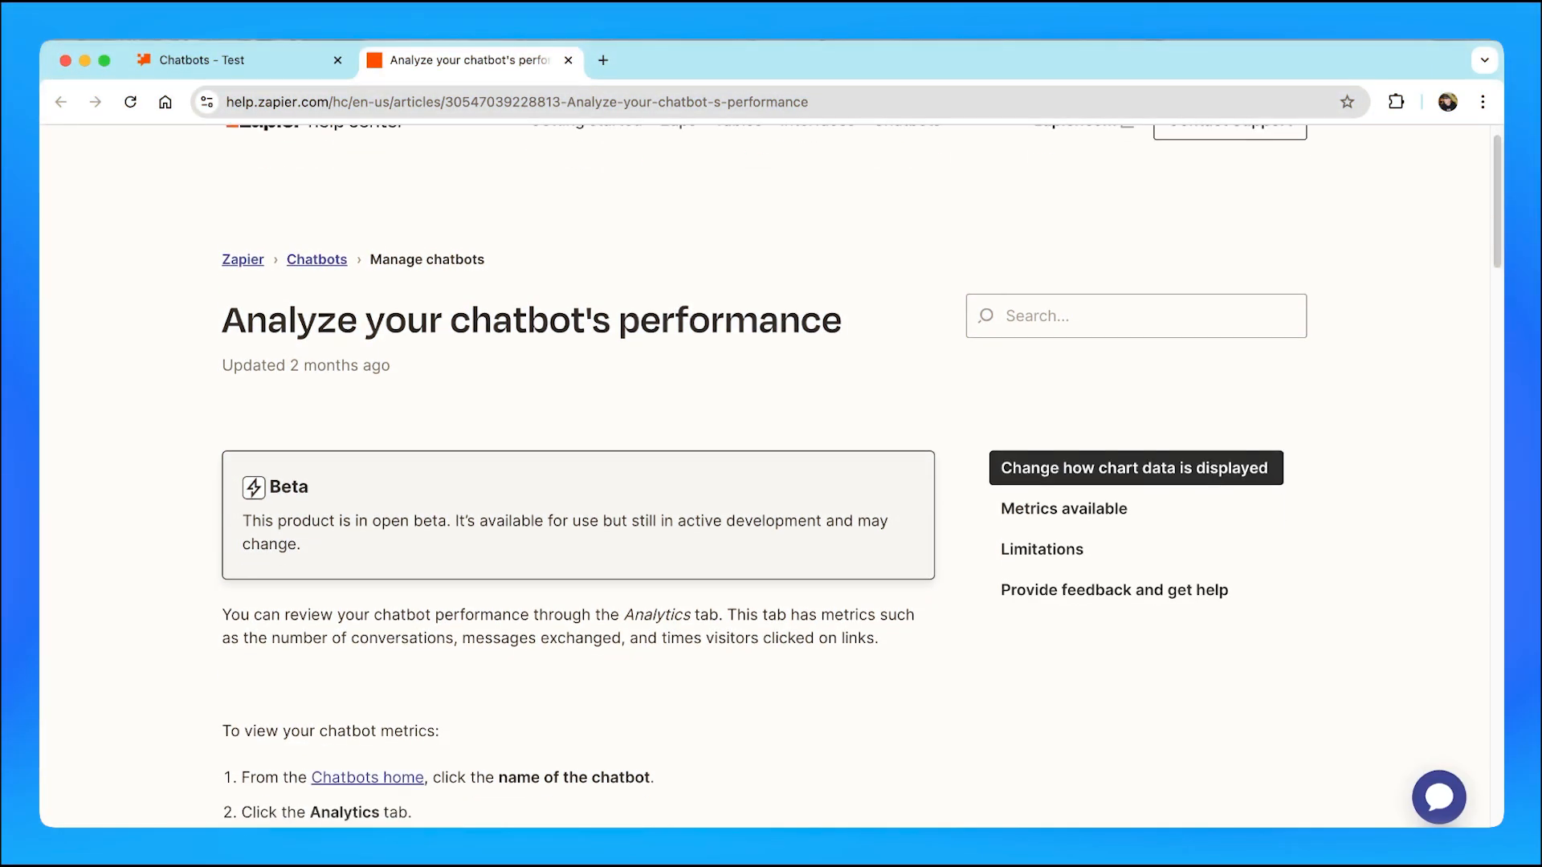
scroll(764, 475, "down", 4)
scroll(764, 475, "down", 6)
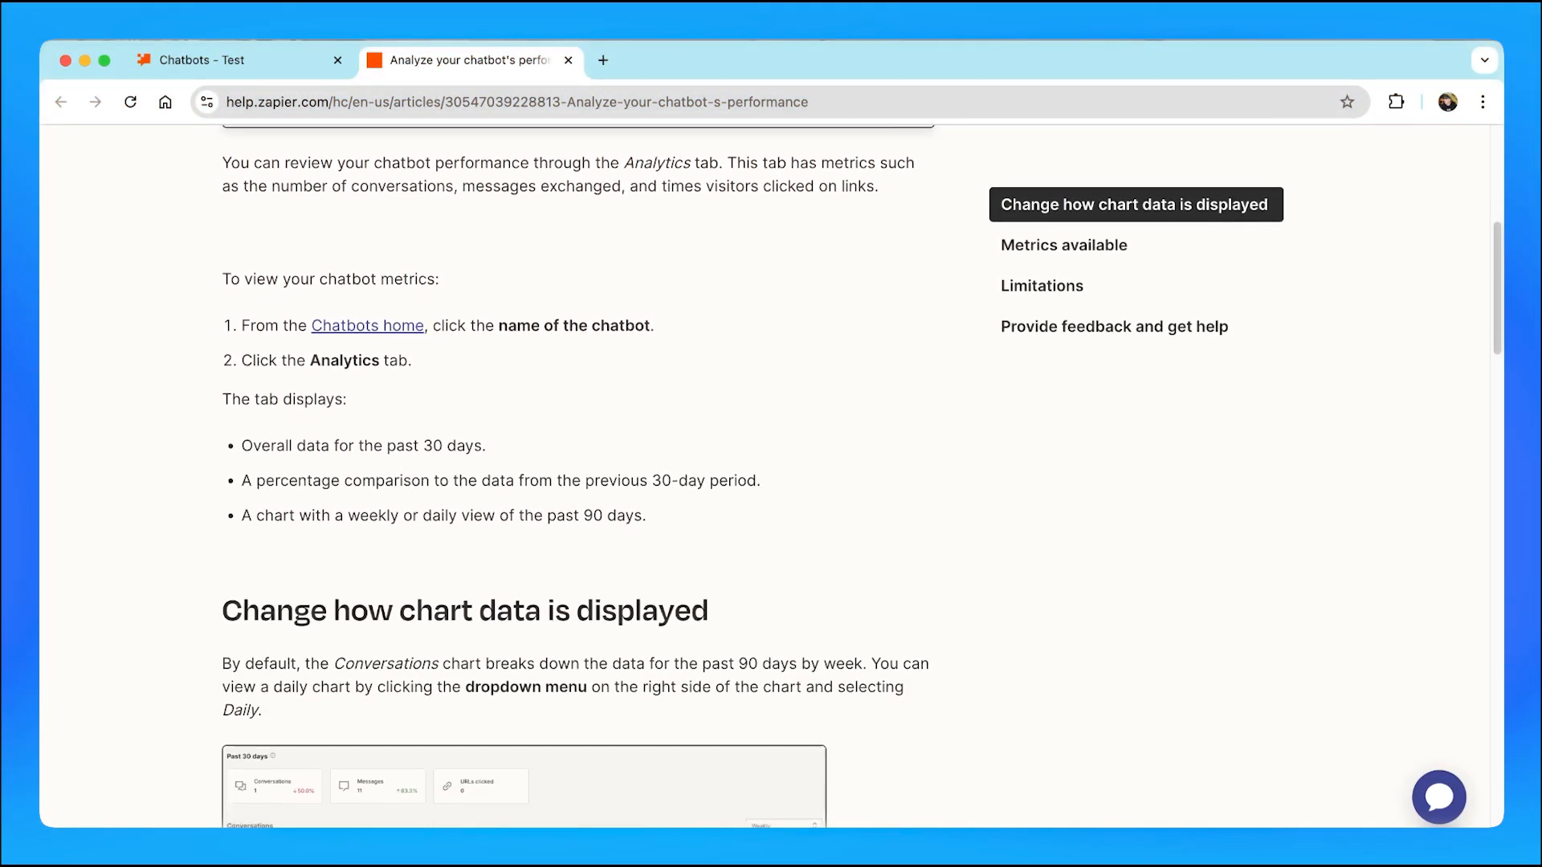
scroll(764, 476, "down", 6)
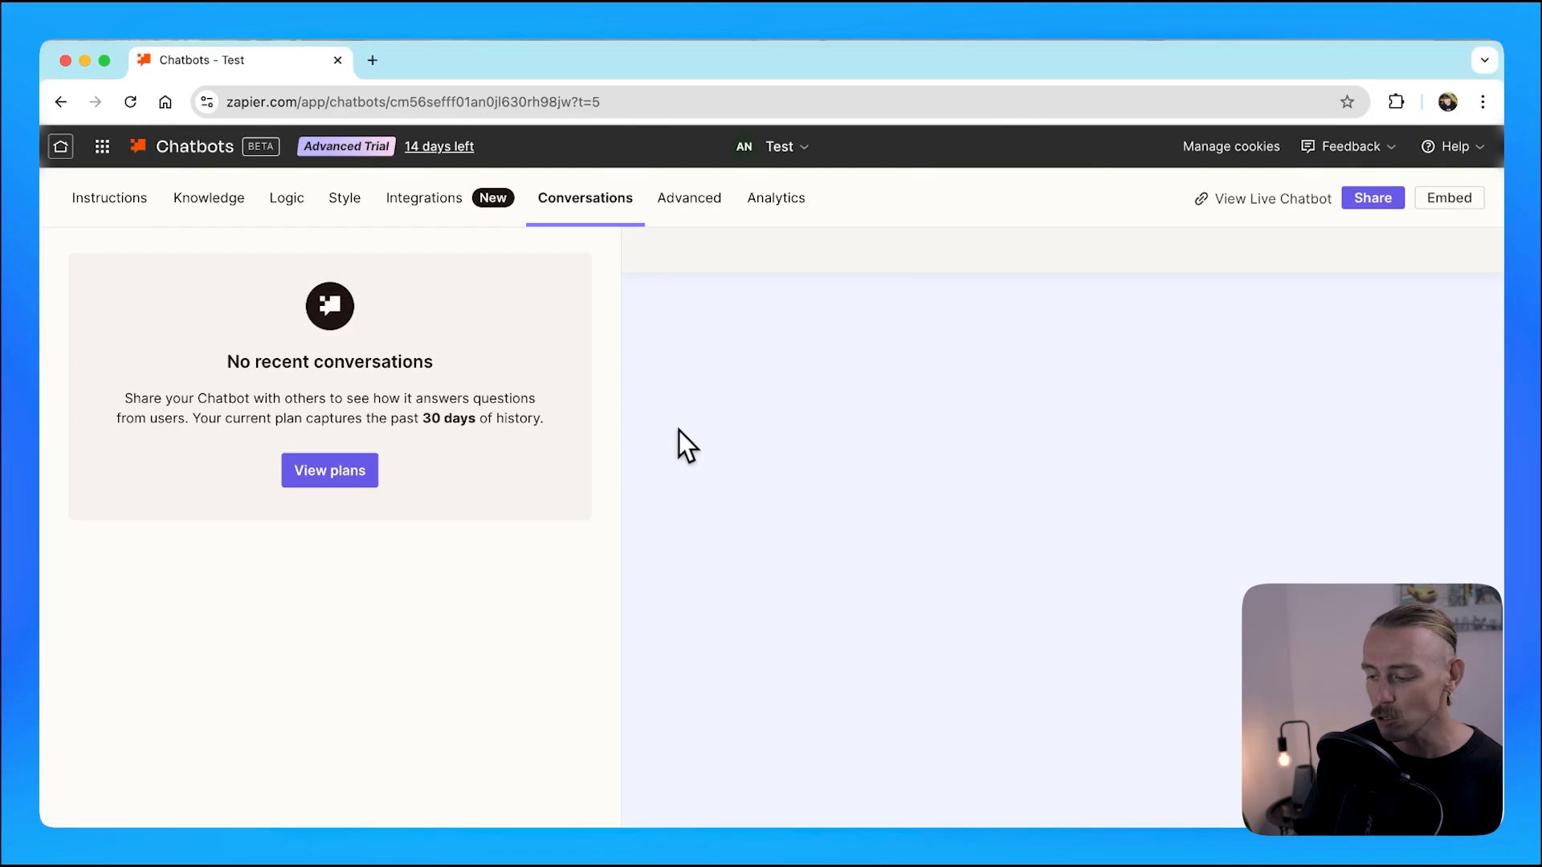
- Open the chatbot logic's Show suggested messages action for when a user gets a response
left_click(297, 205)
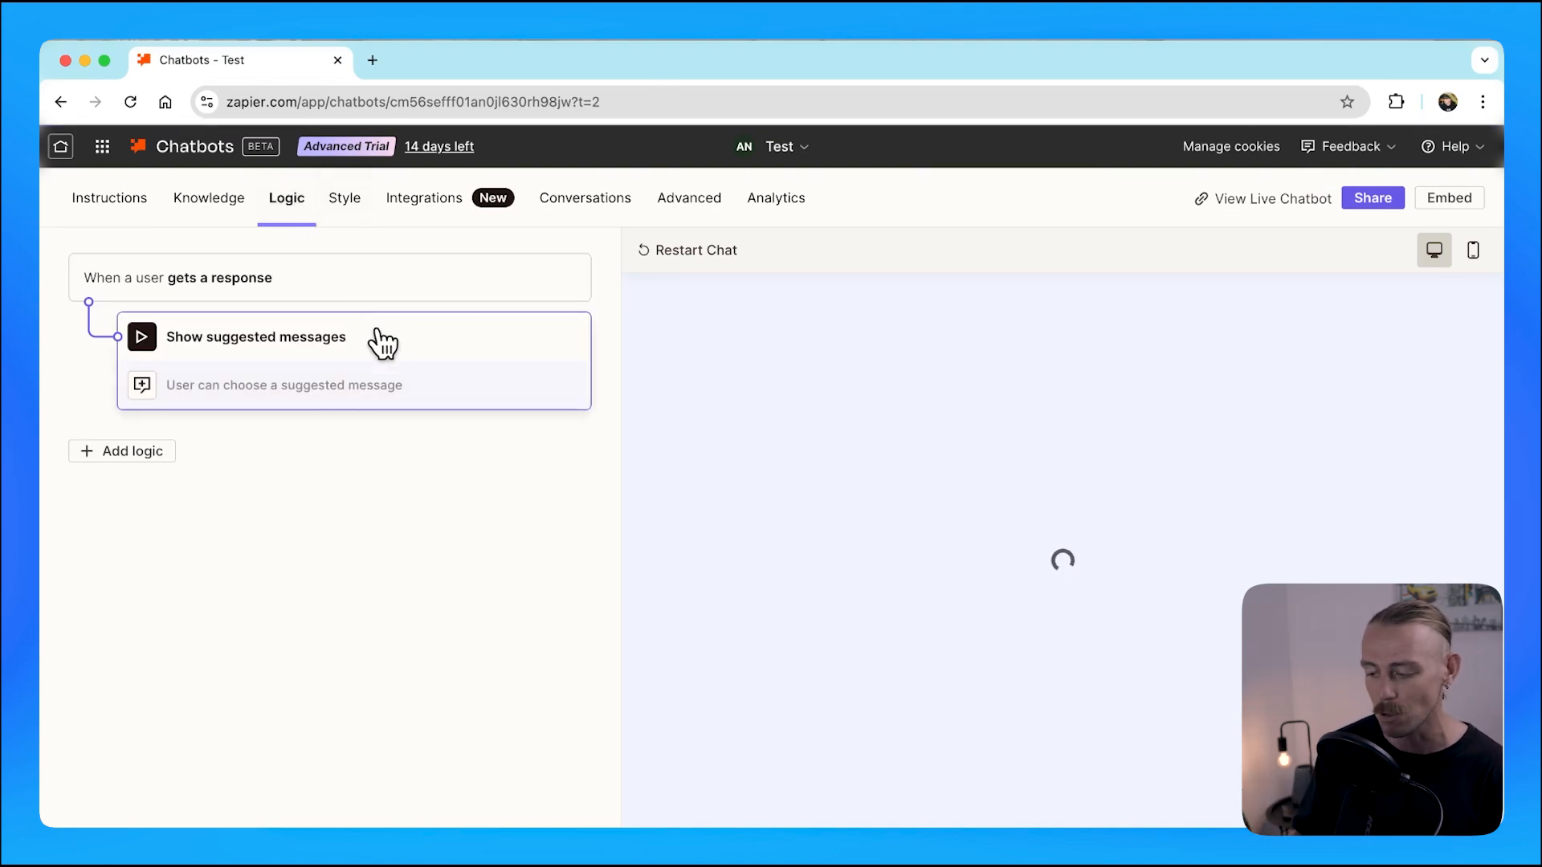
left_click(384, 363)
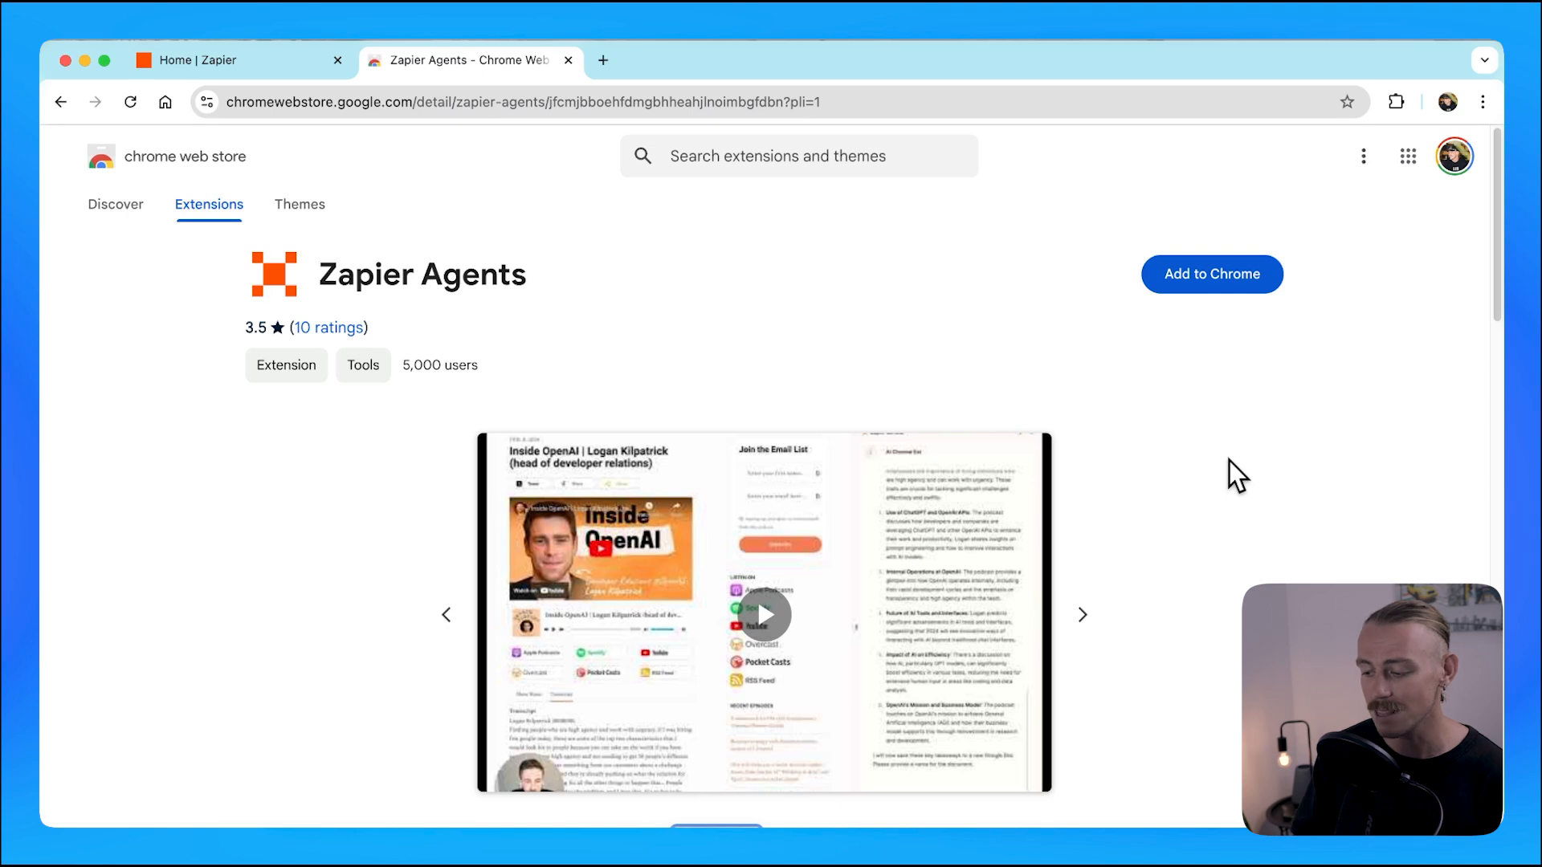
- Install the Zapier Agents extension in Chrome from the Chrome Web Store
left_click(1229, 289)
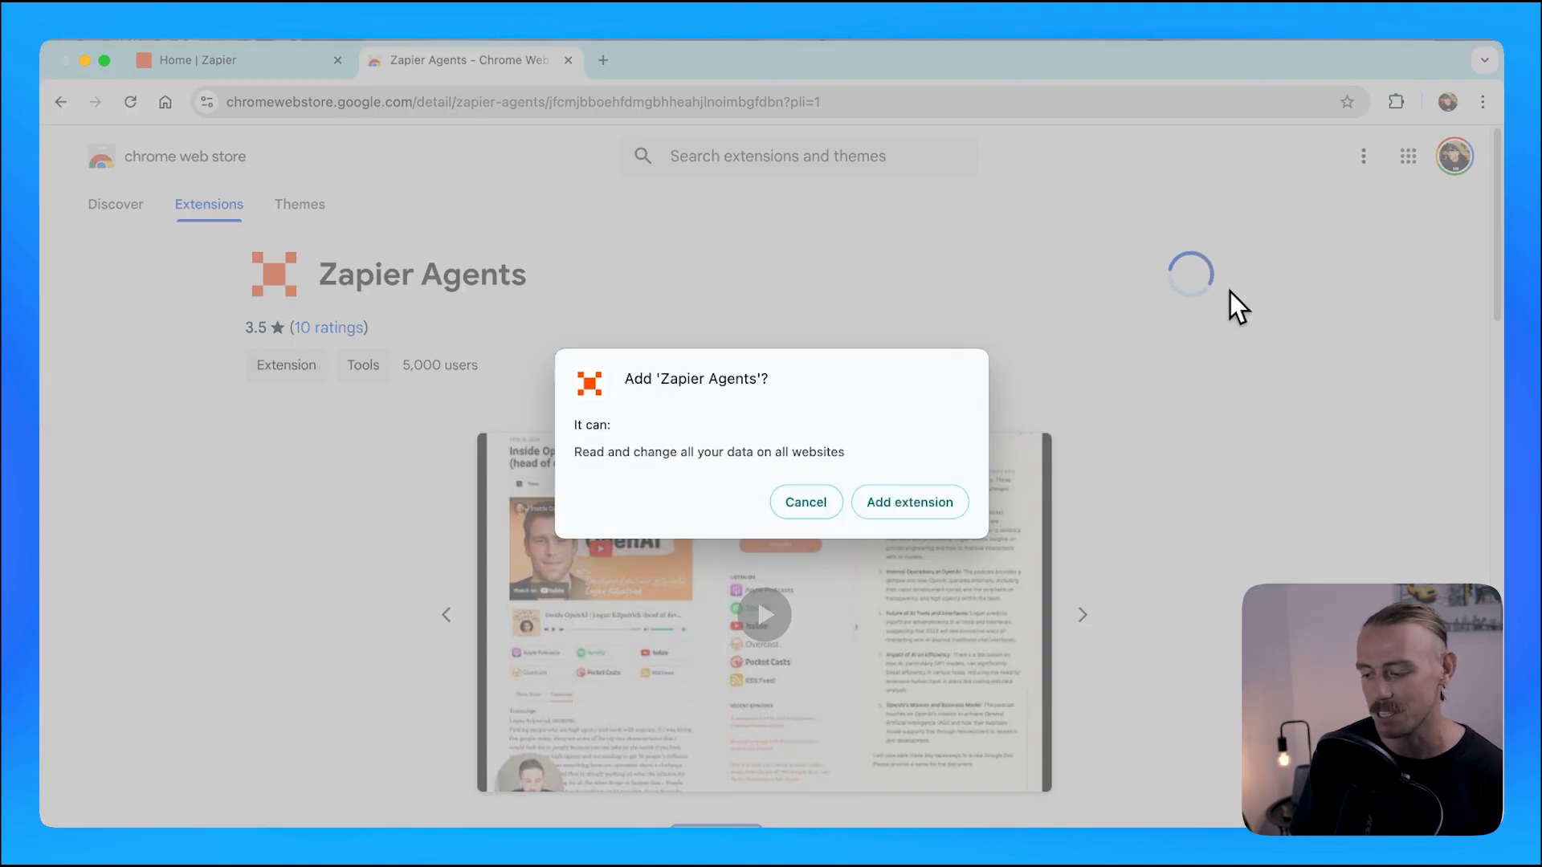
left_click(920, 514)
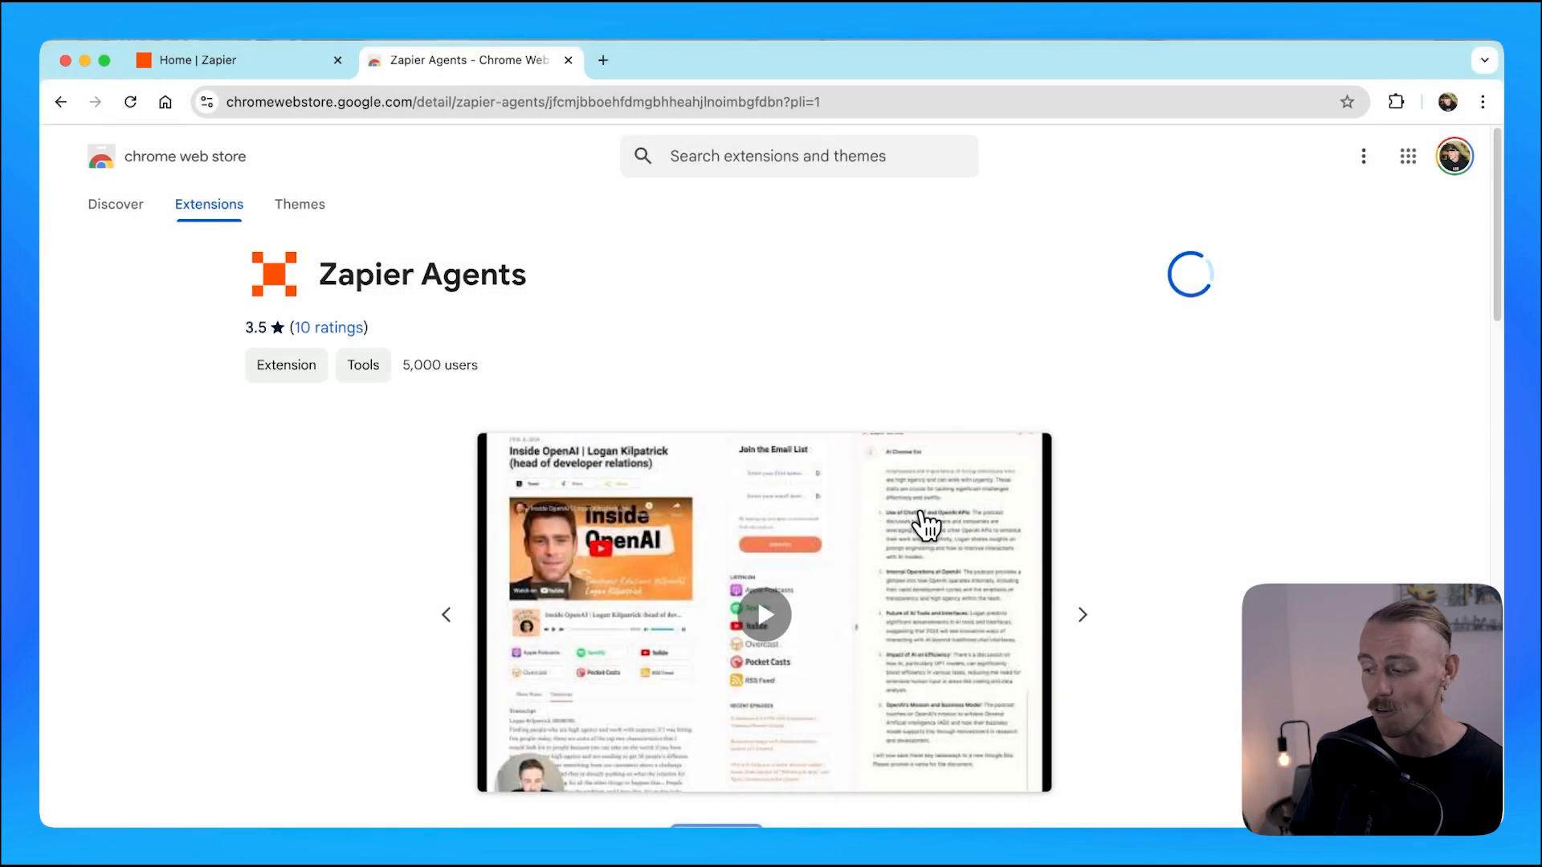
- Return to the Zapier home page and open the Zapier Agents browser extension there
left_click(248, 79)
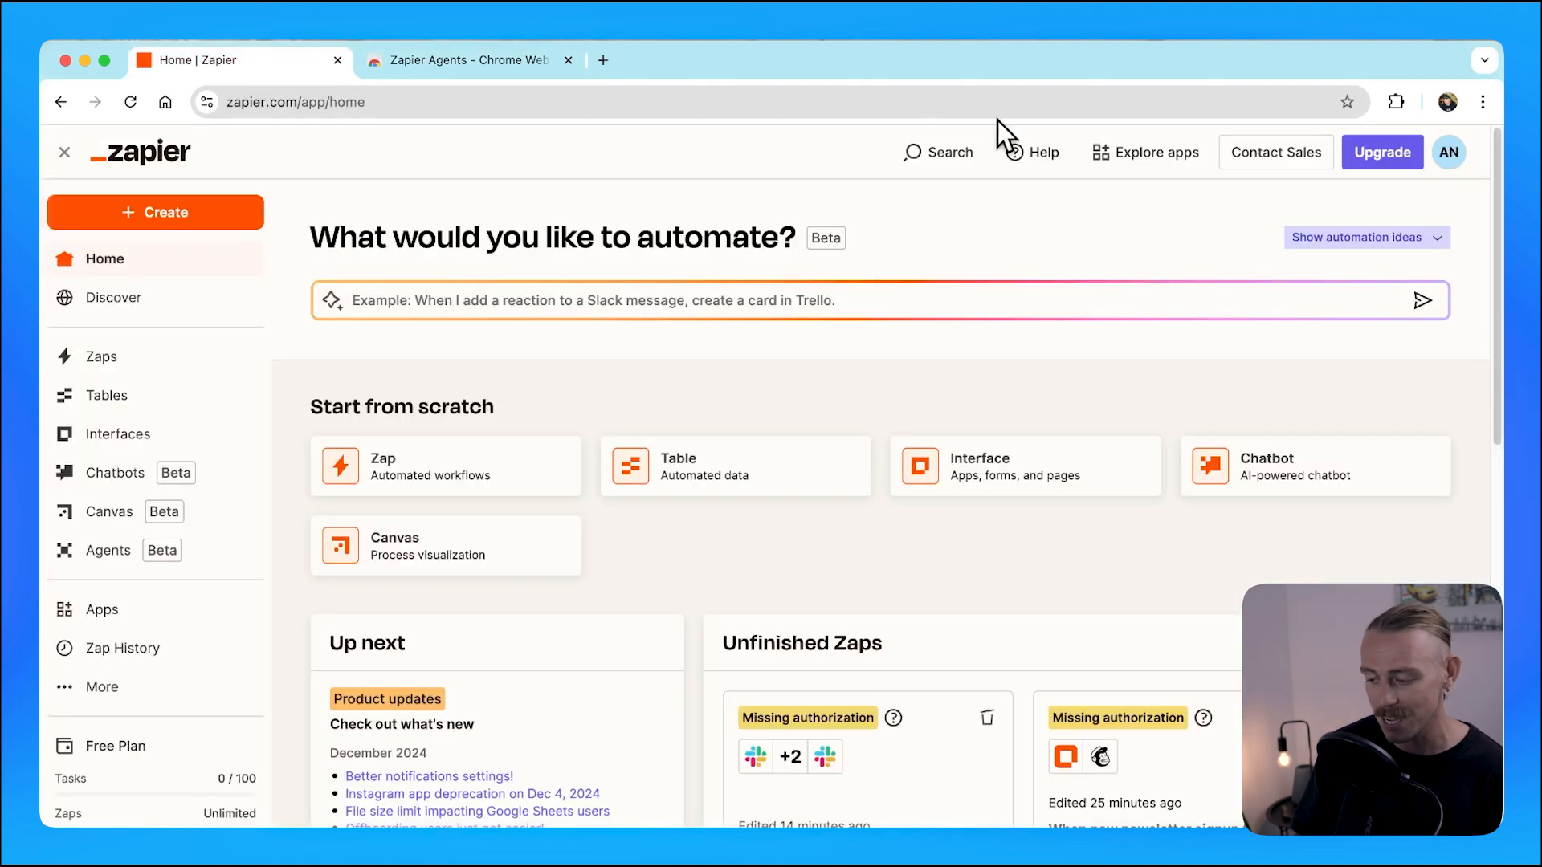
left_click(1396, 102)
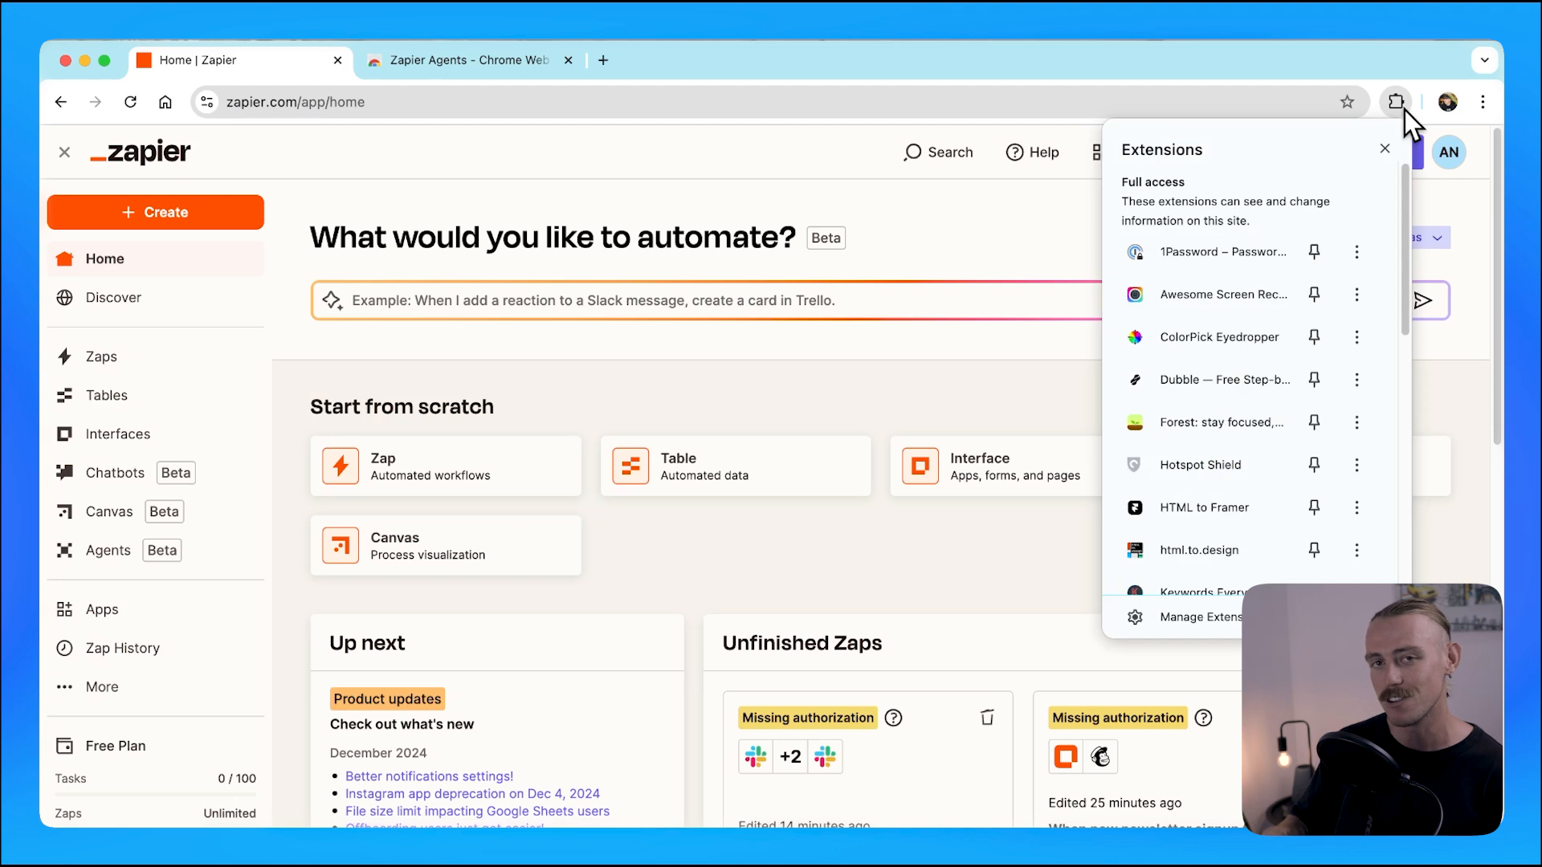
scroll(1290, 376, "down", 5)
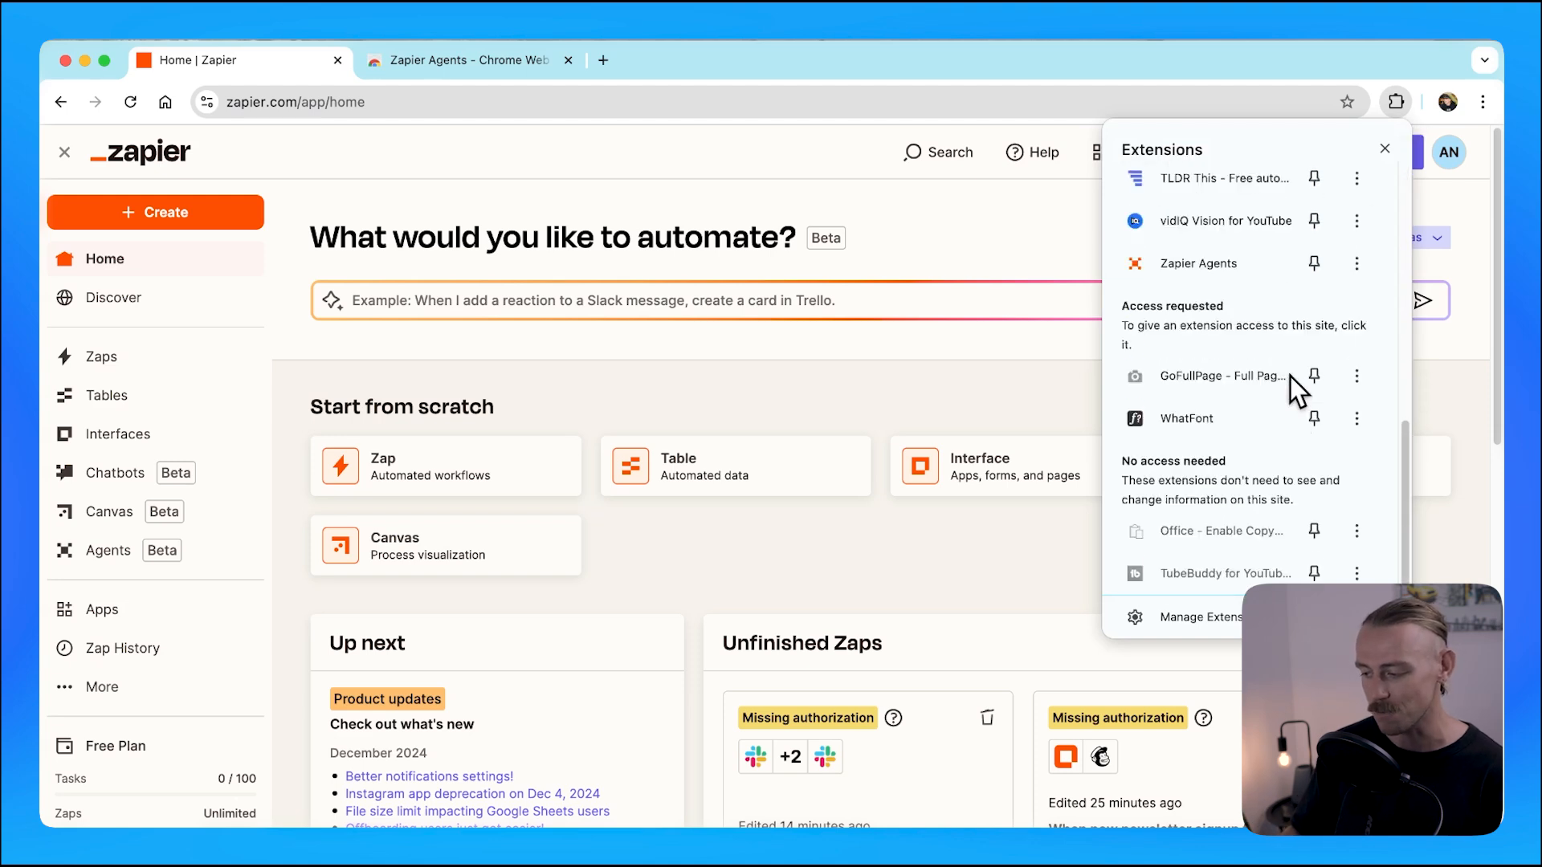
left_click(1222, 265)
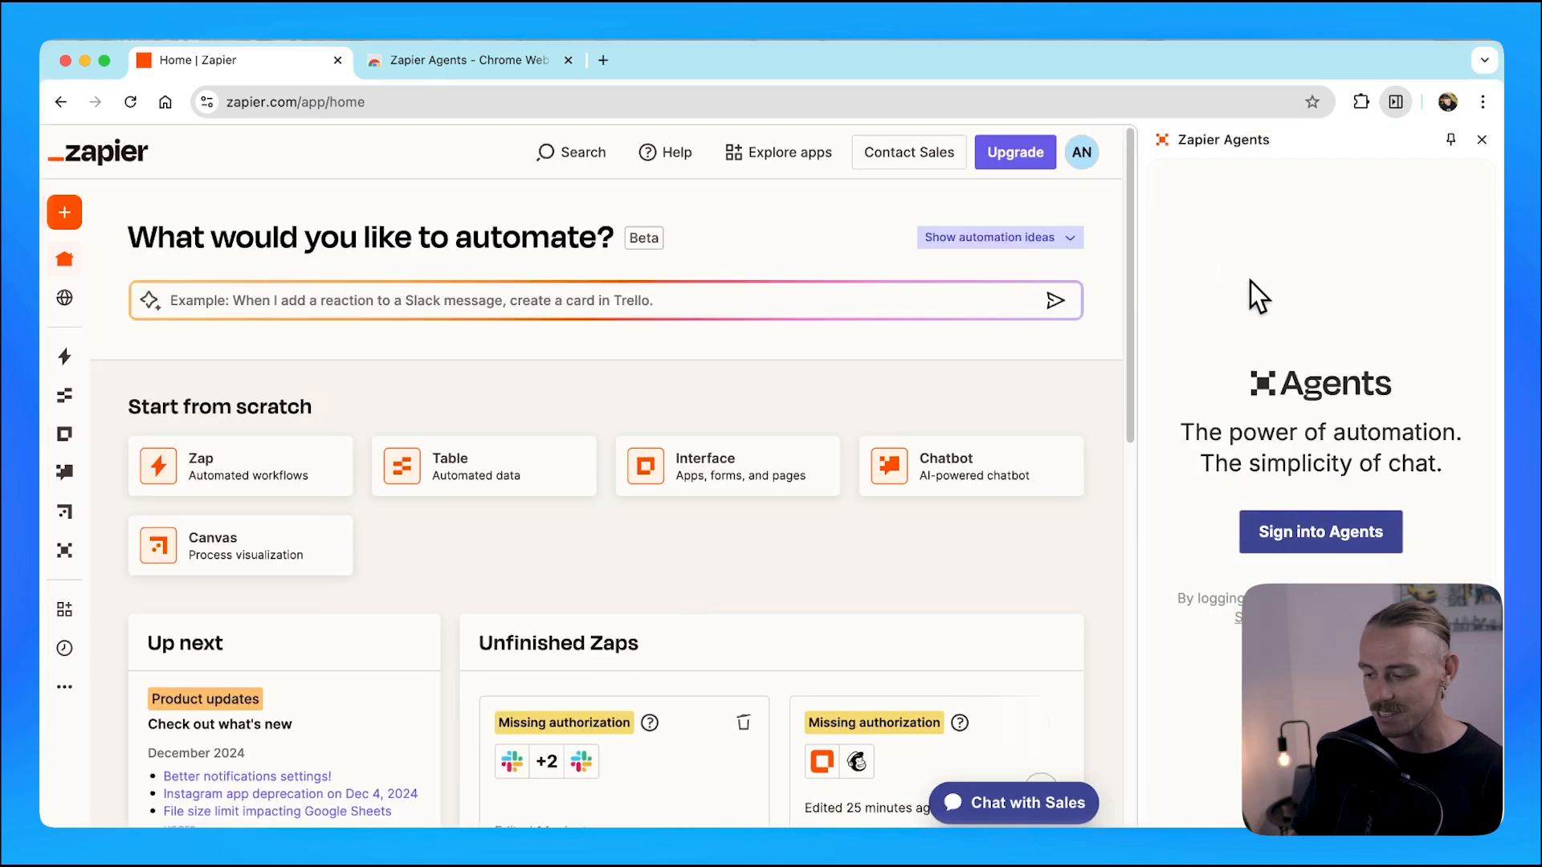
- Sign into Zapier Agents in the extension and open the untitled agent's chat to review its suggested web page actions
left_click(1389, 546)
left_click(1409, 186)
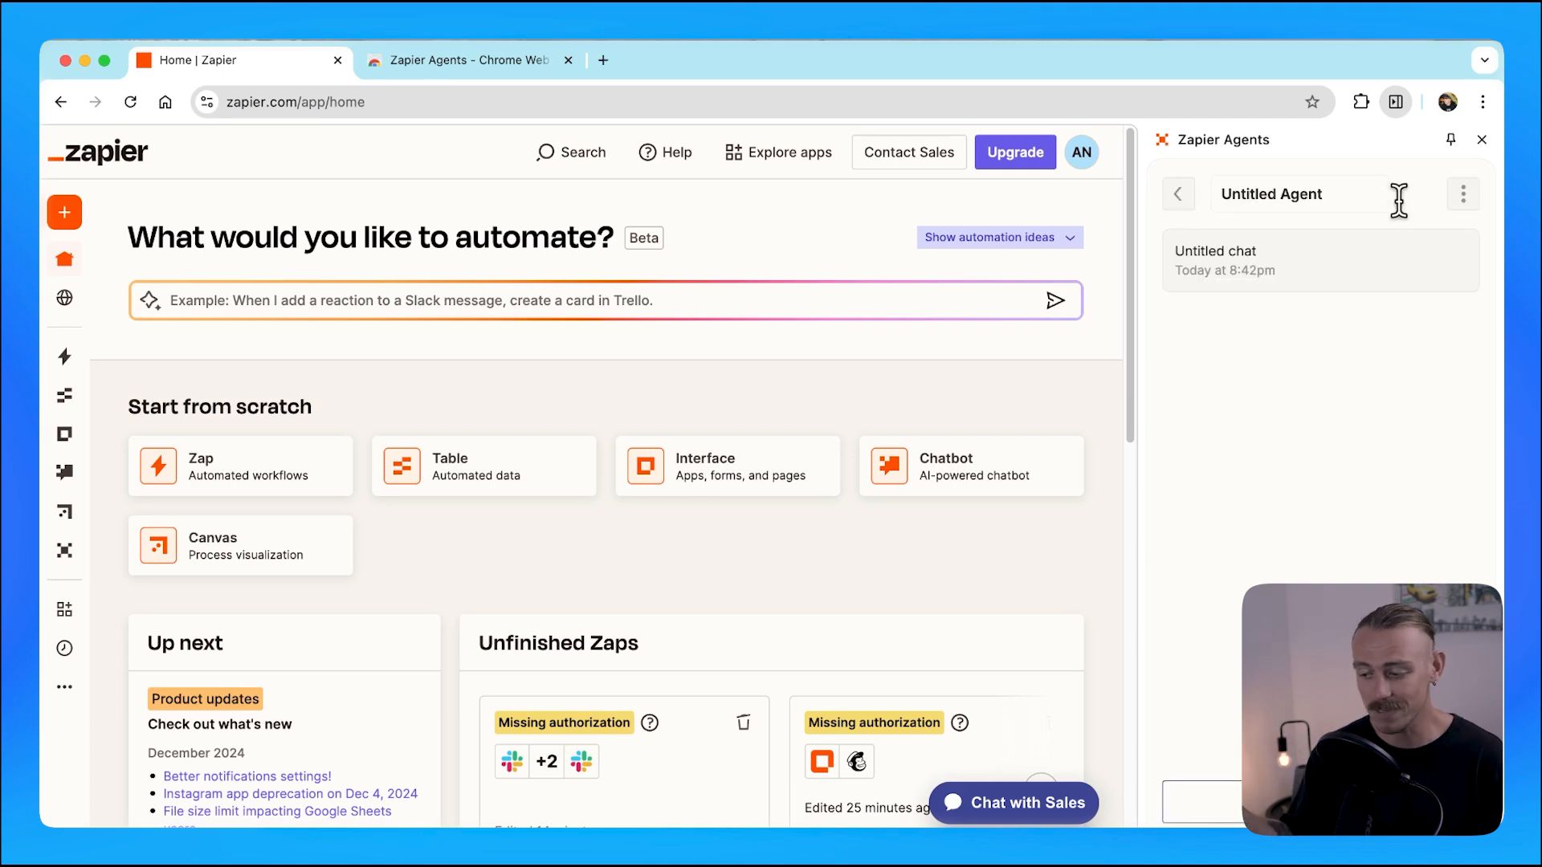
left_click(1347, 265)
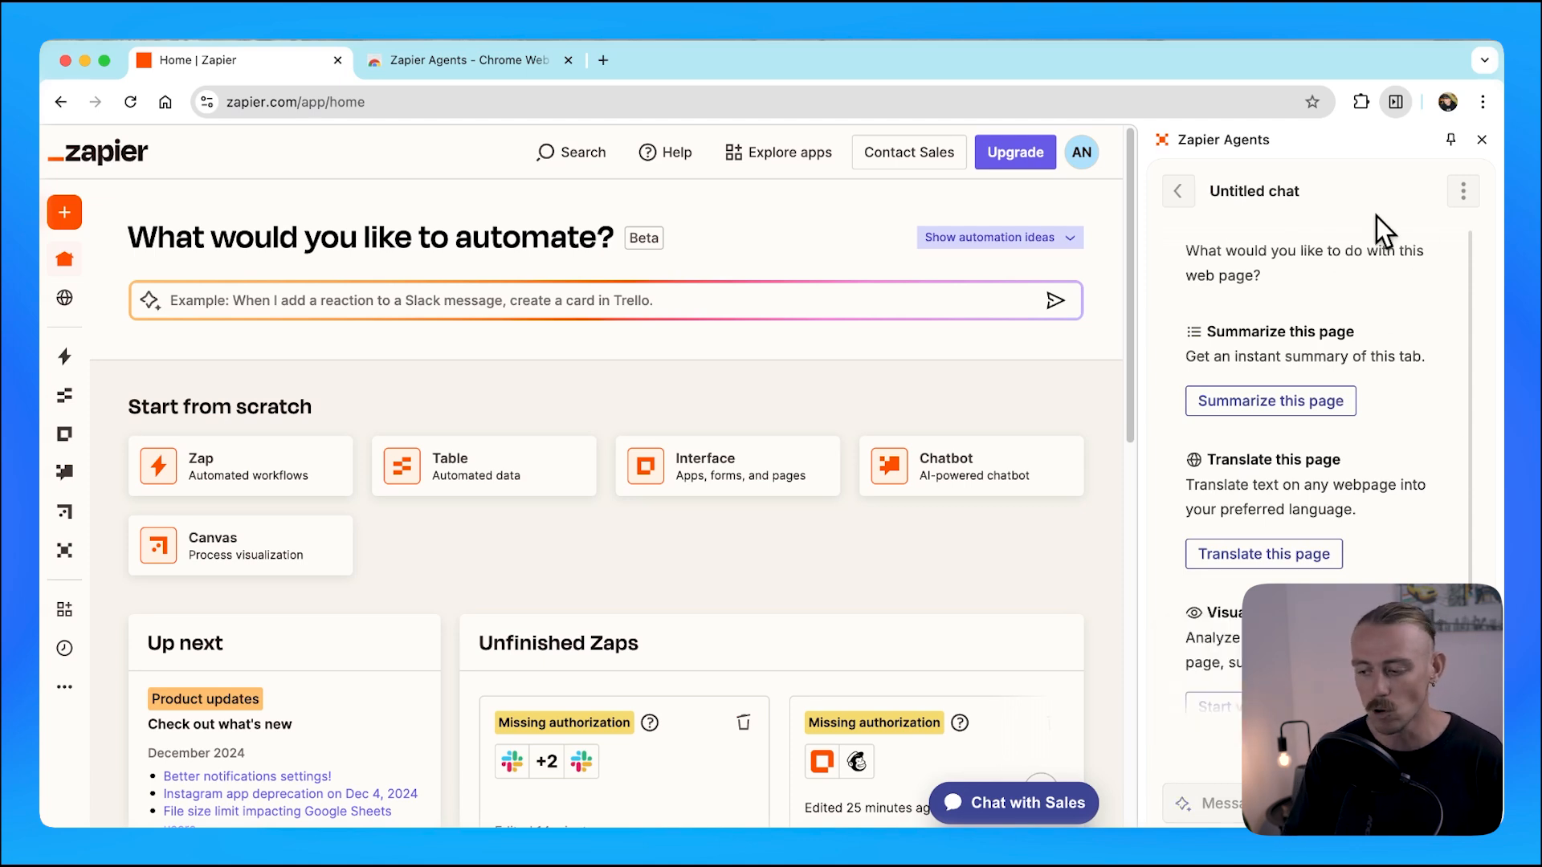
scroll(1392, 385, "down", 1)
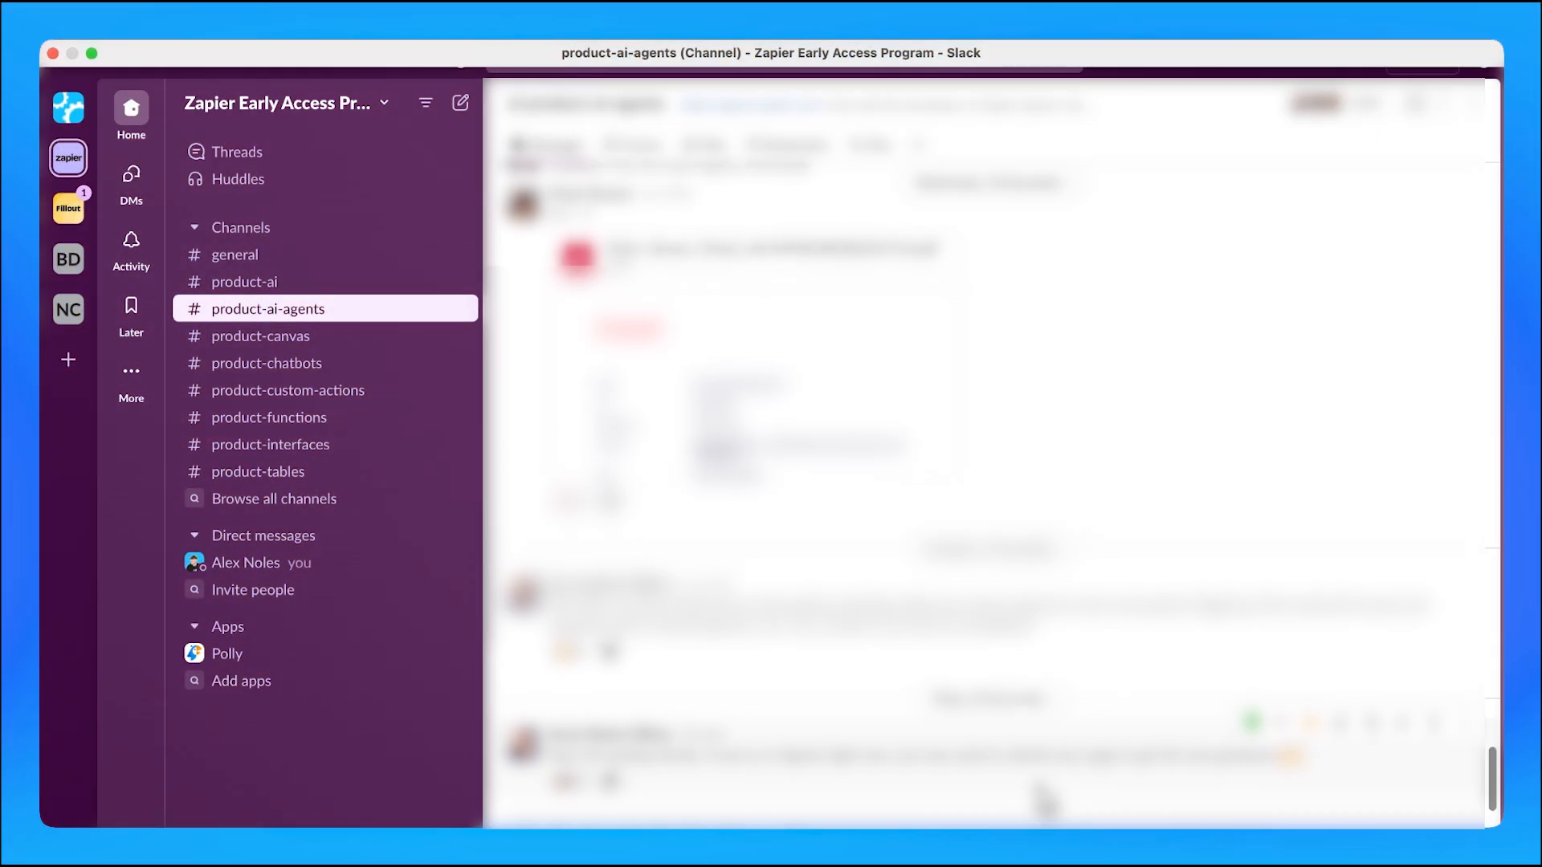
- In Slack, browse earlier messages in the Zapier Early Access product-ai-agents channel, and open the product-interfaces channel
scroll(1043, 799, "up", 10)
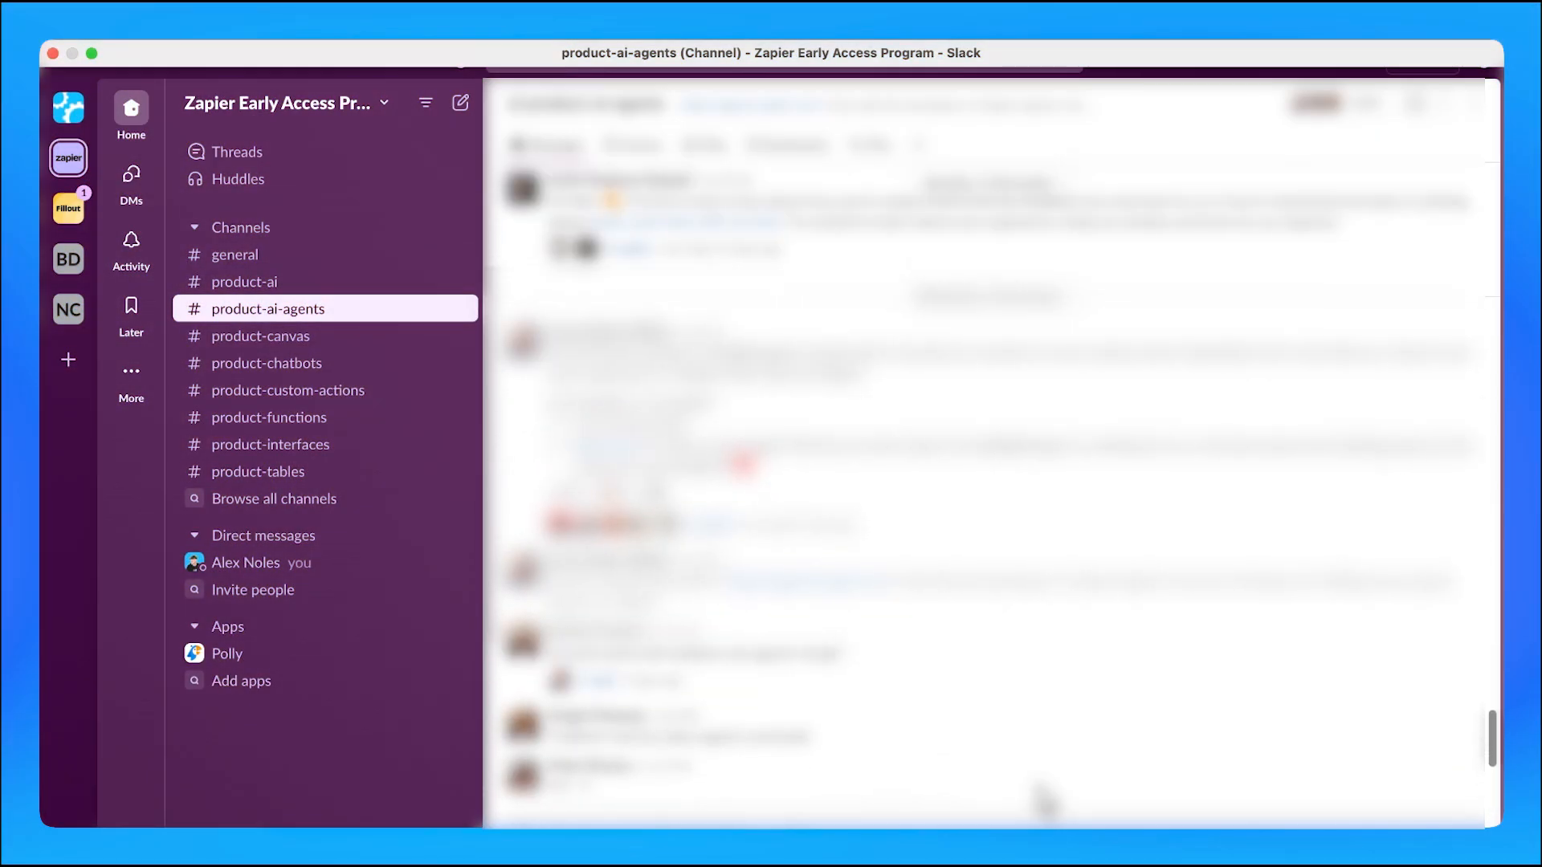
scroll(1043, 799, "up", 5)
scroll(1043, 799, "up", 10)
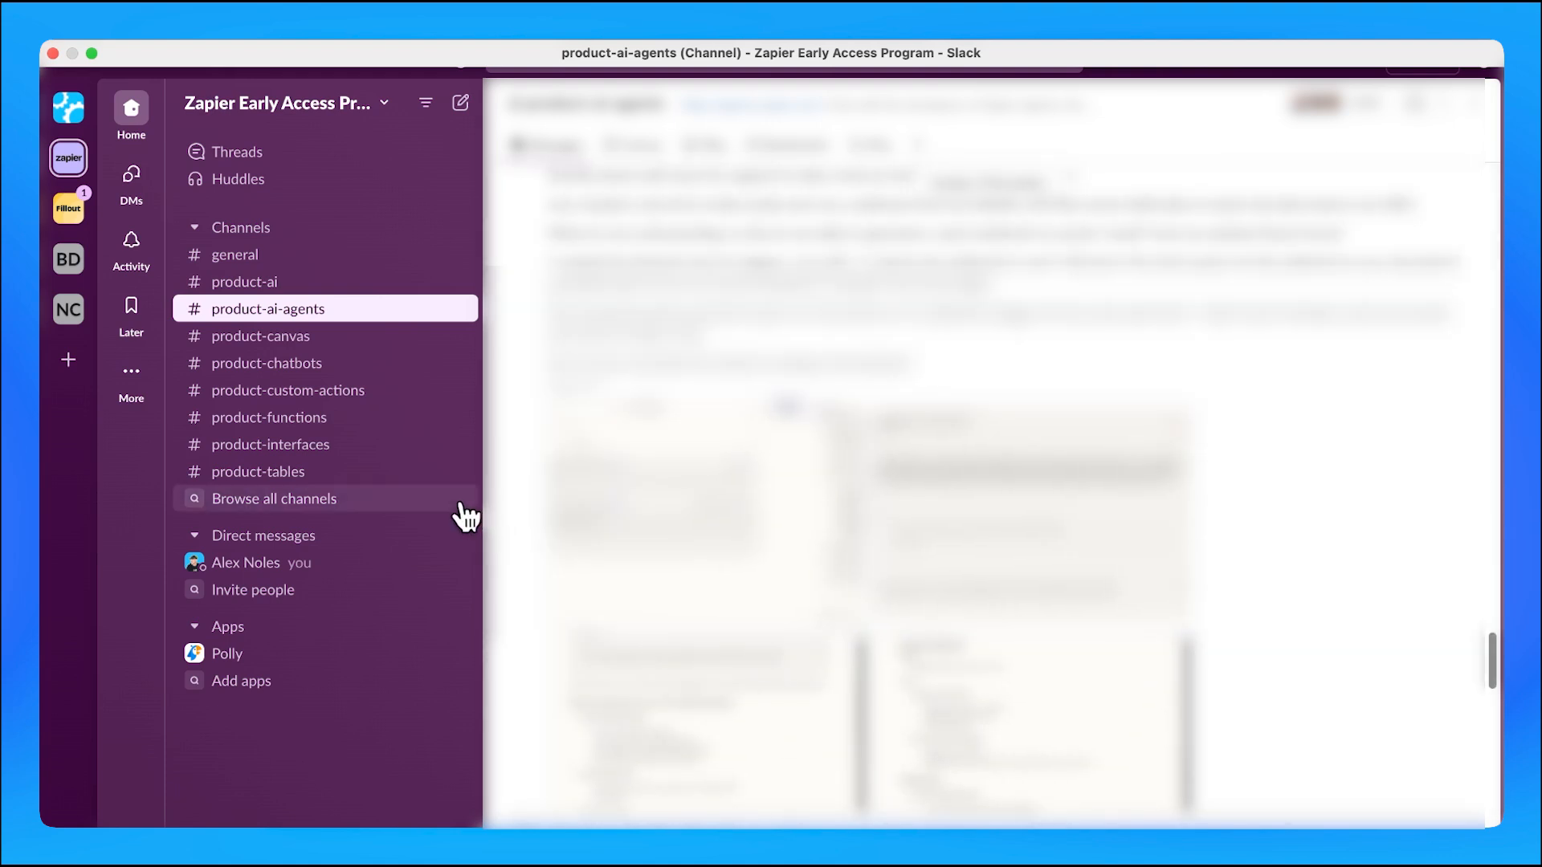
left_click(404, 439)
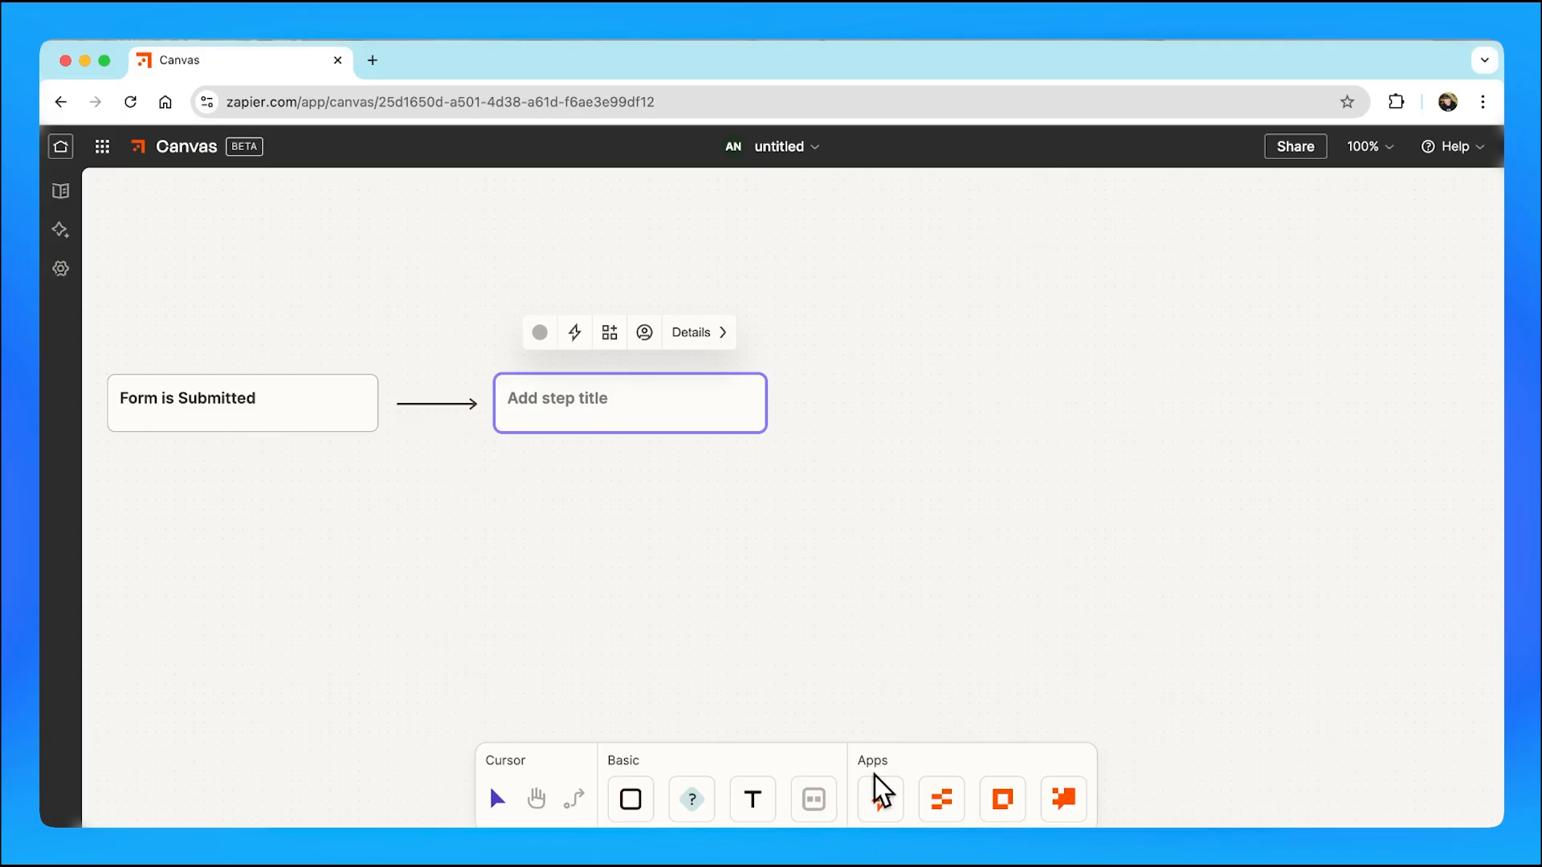
- In Zapier Canvas, add a Zap after the untitled step and link it to the "Reply to Slack Messages with Chatbot" Zap, searching for slack
left_click(866, 802)
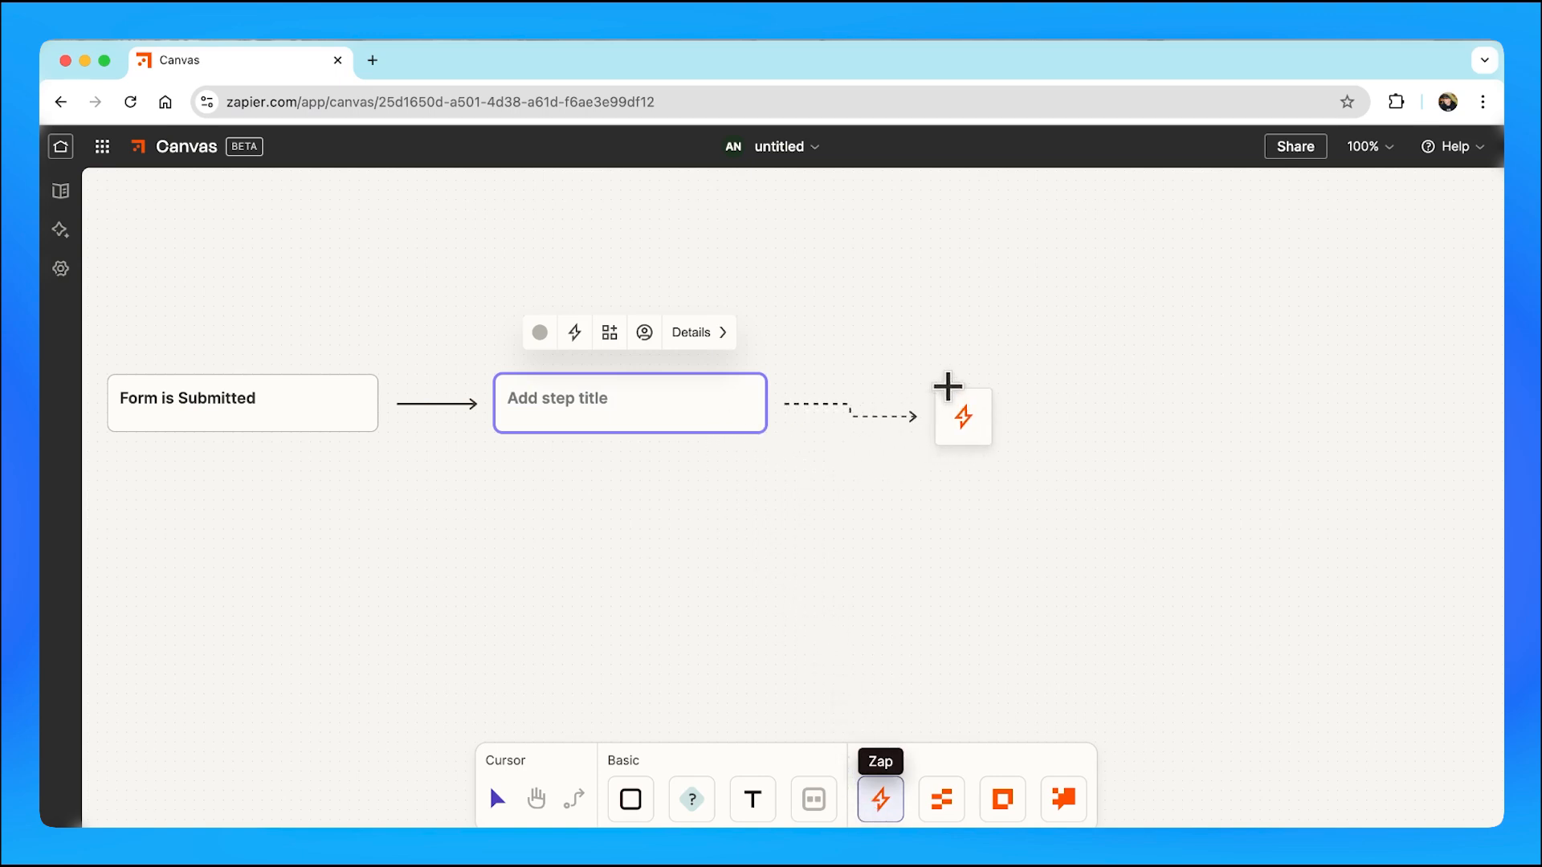
left_click(968, 386)
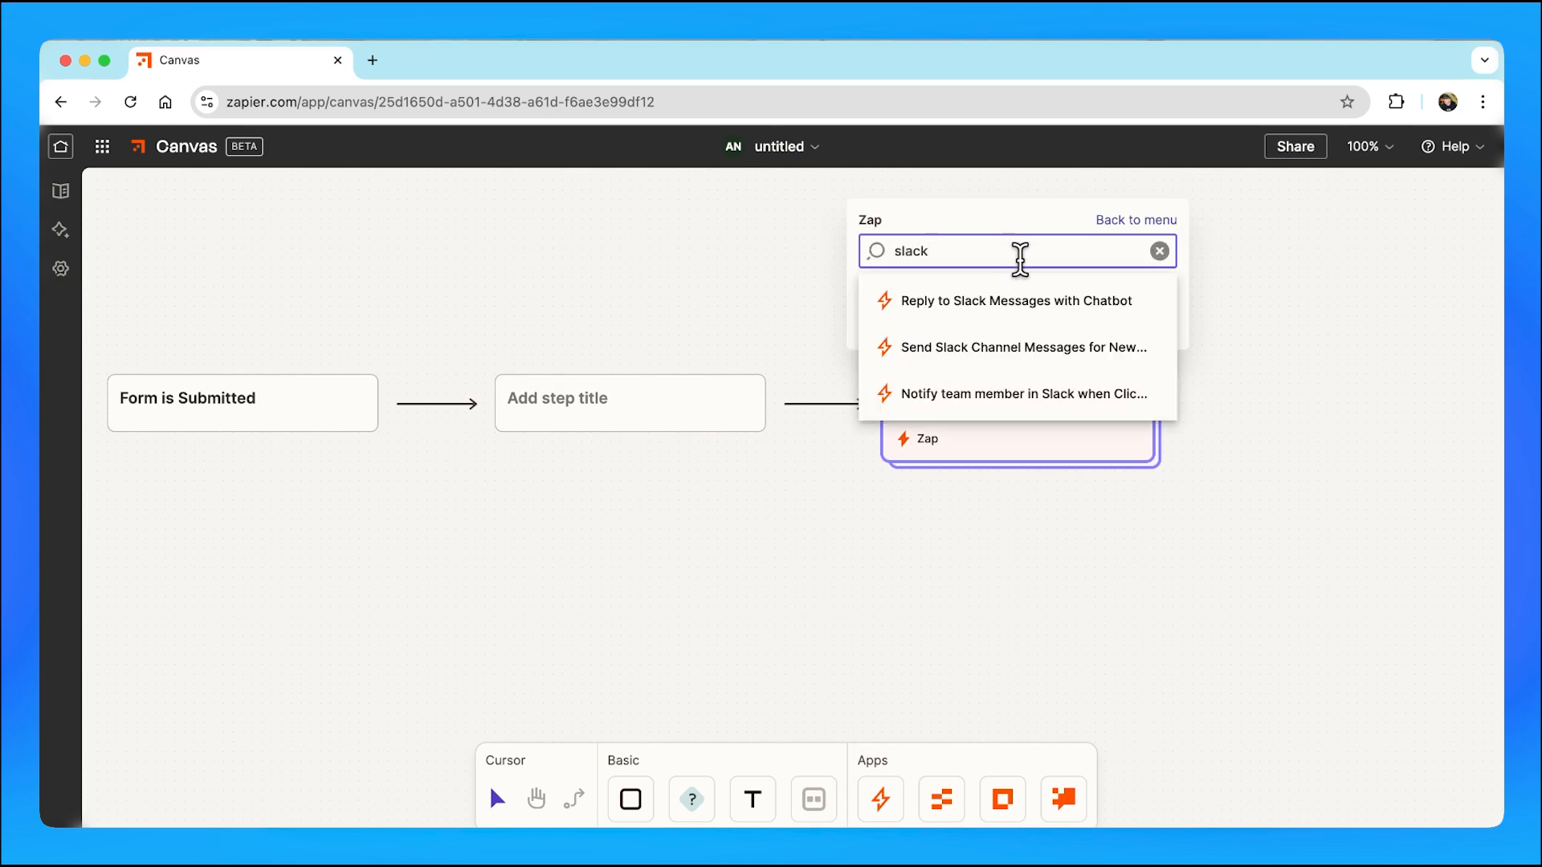
left_click(1114, 312)
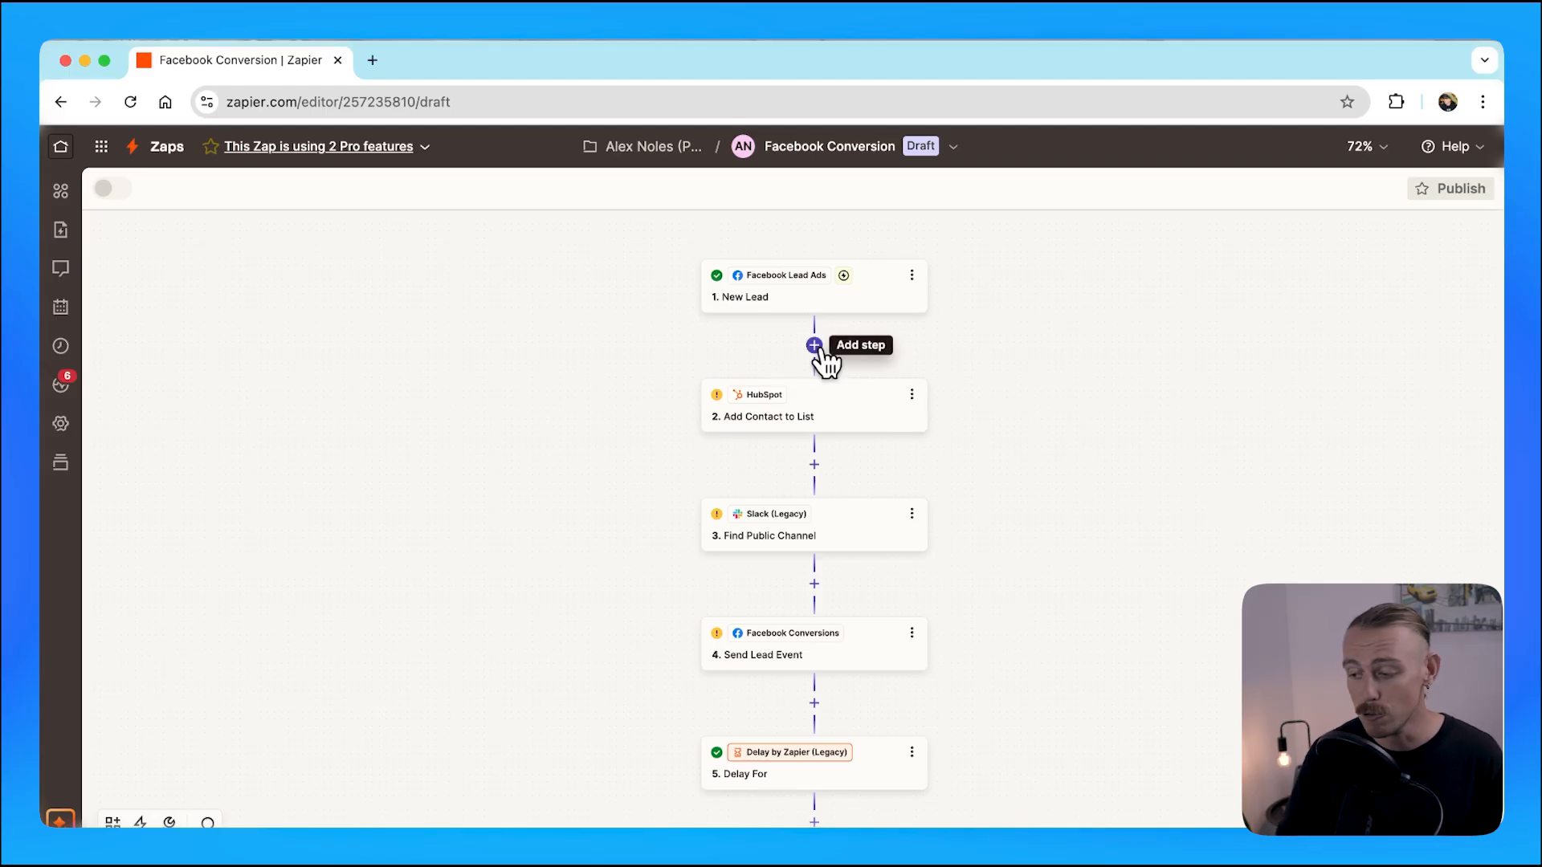
- In the Facebook Conversion Zap, add a Filter after the New Lead trigger with Full Name as its rule field, and open the condition choices
left_click(814, 345)
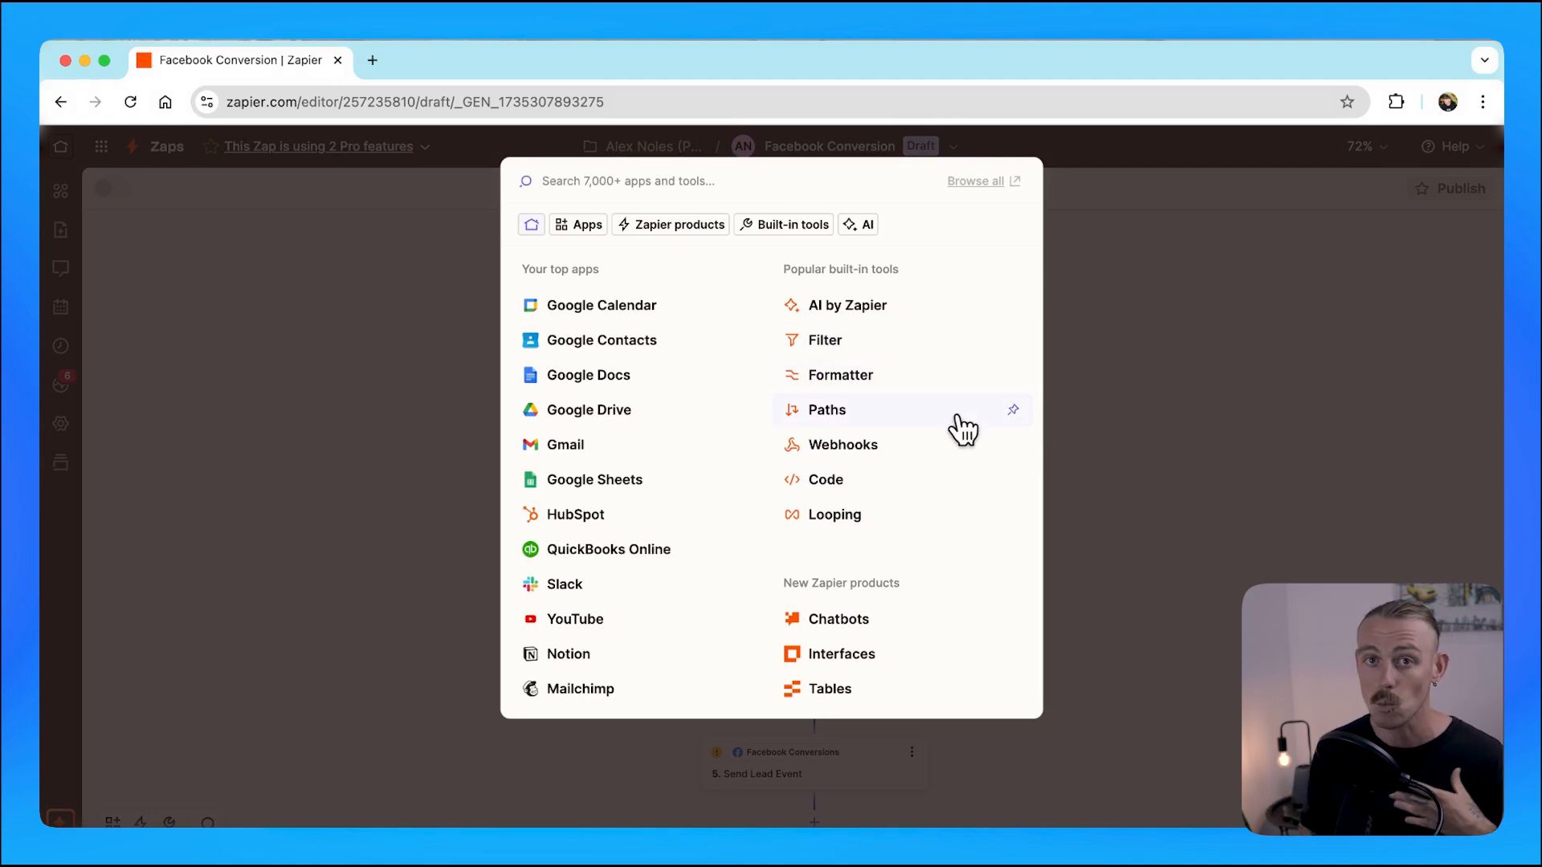
left_click(970, 359)
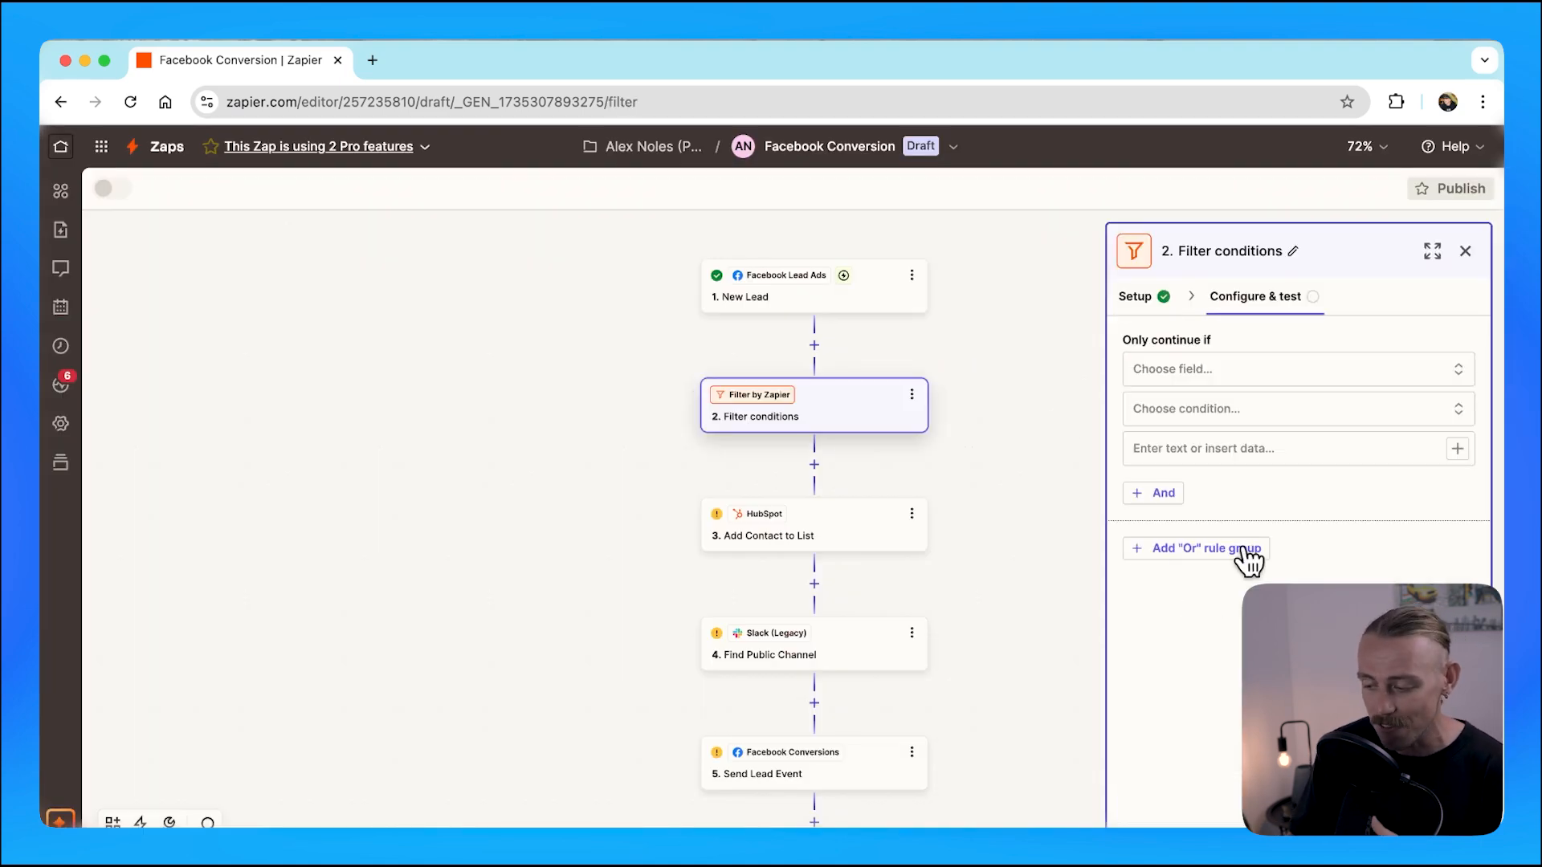
left_click(1362, 387)
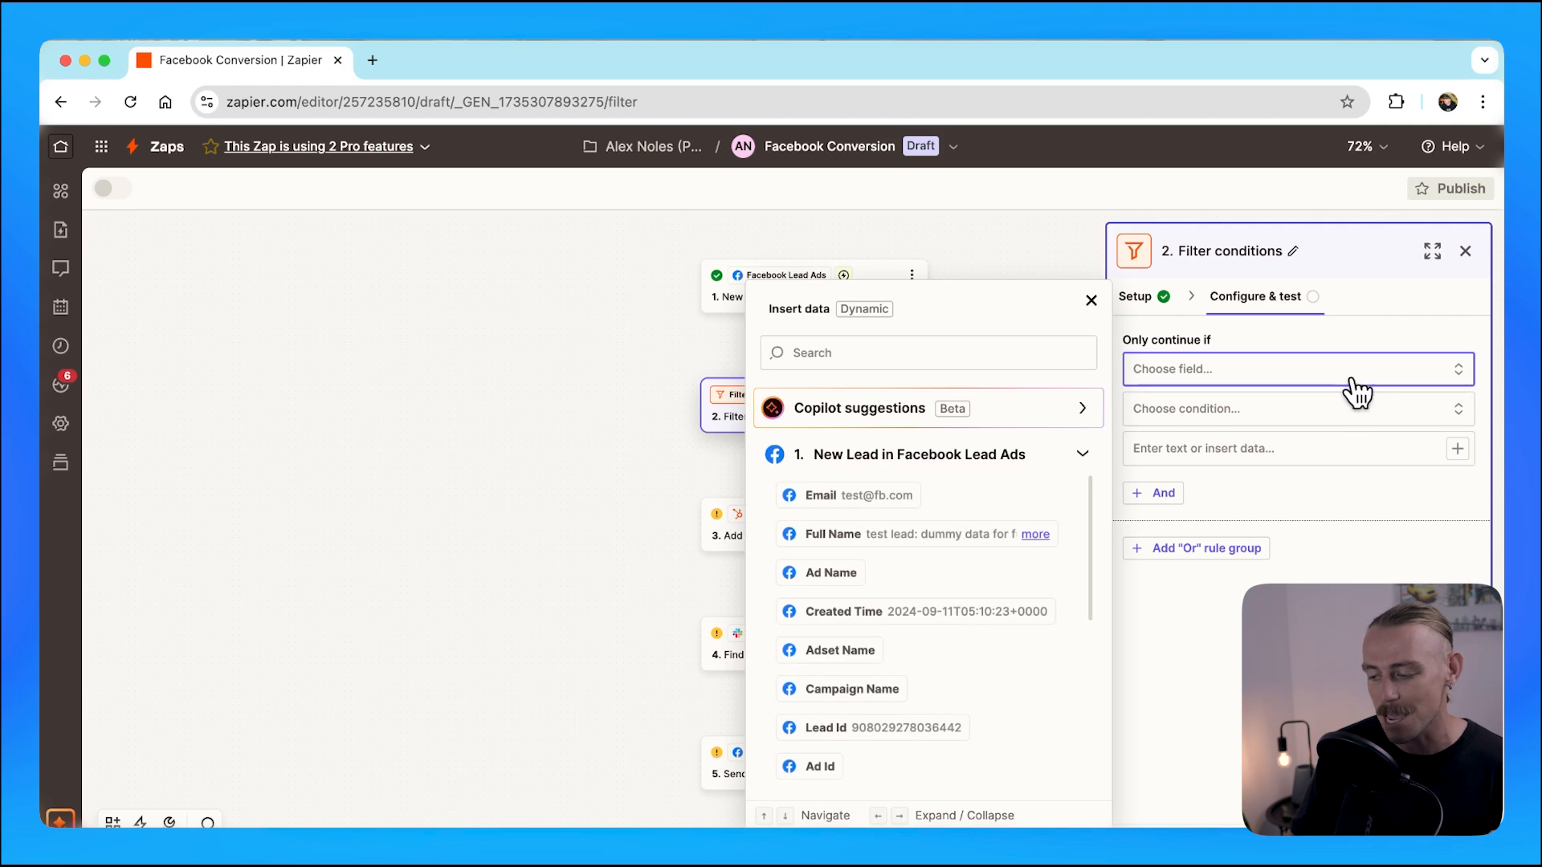
left_click(878, 536)
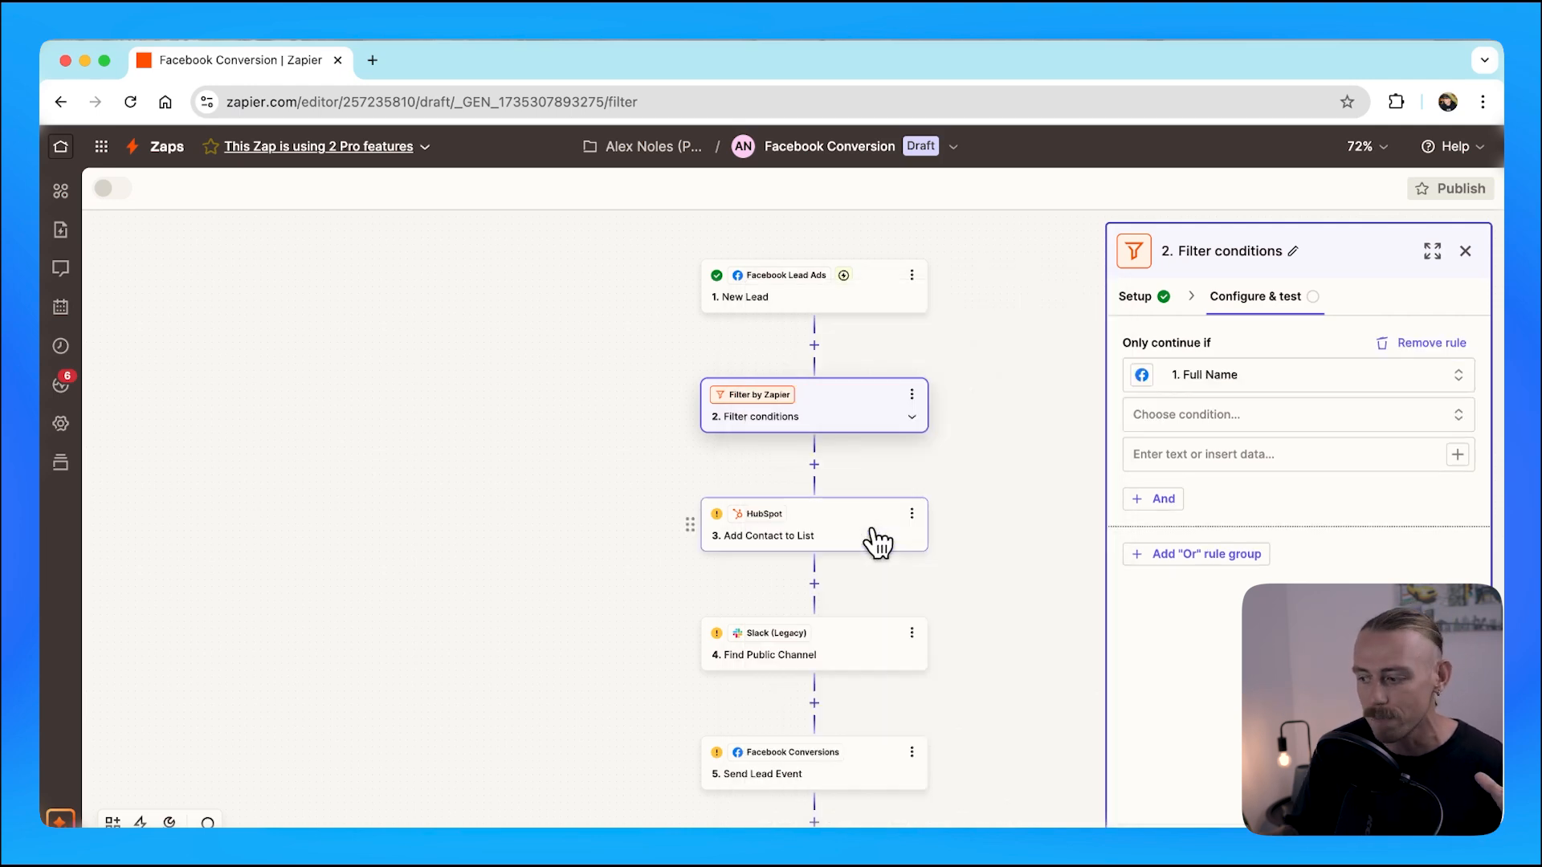
left_click(1335, 424)
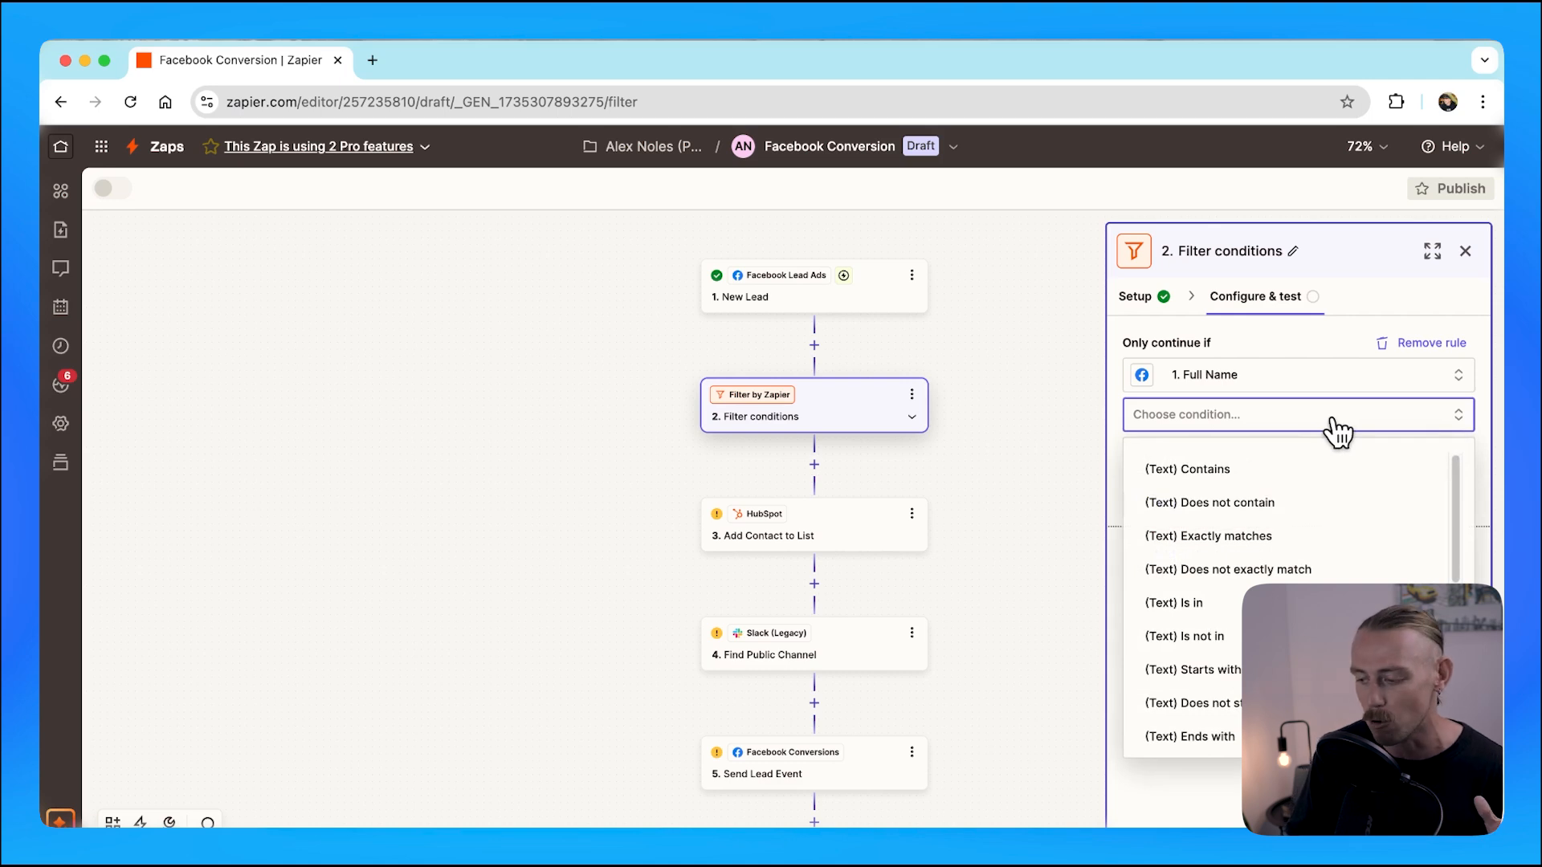